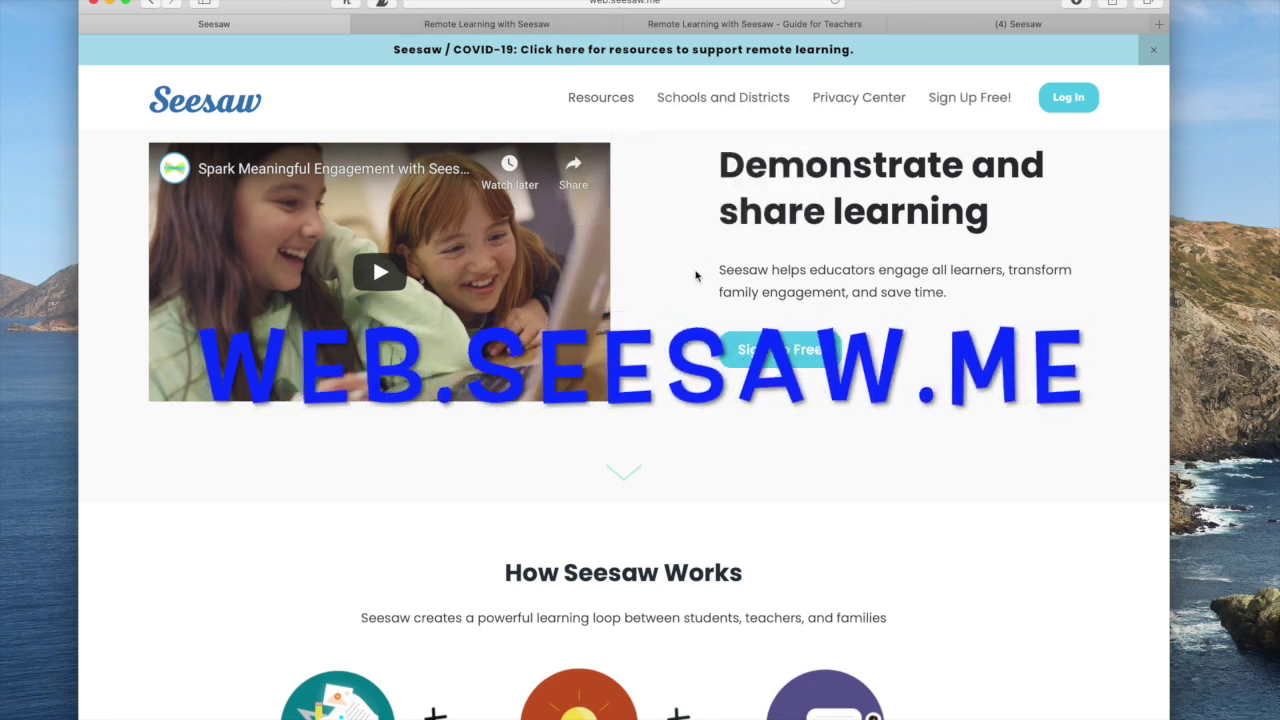
Scroll down through the homepage's 'How Seesaw Works' overview and back up to the top.
scroll(696, 276, down, 3)
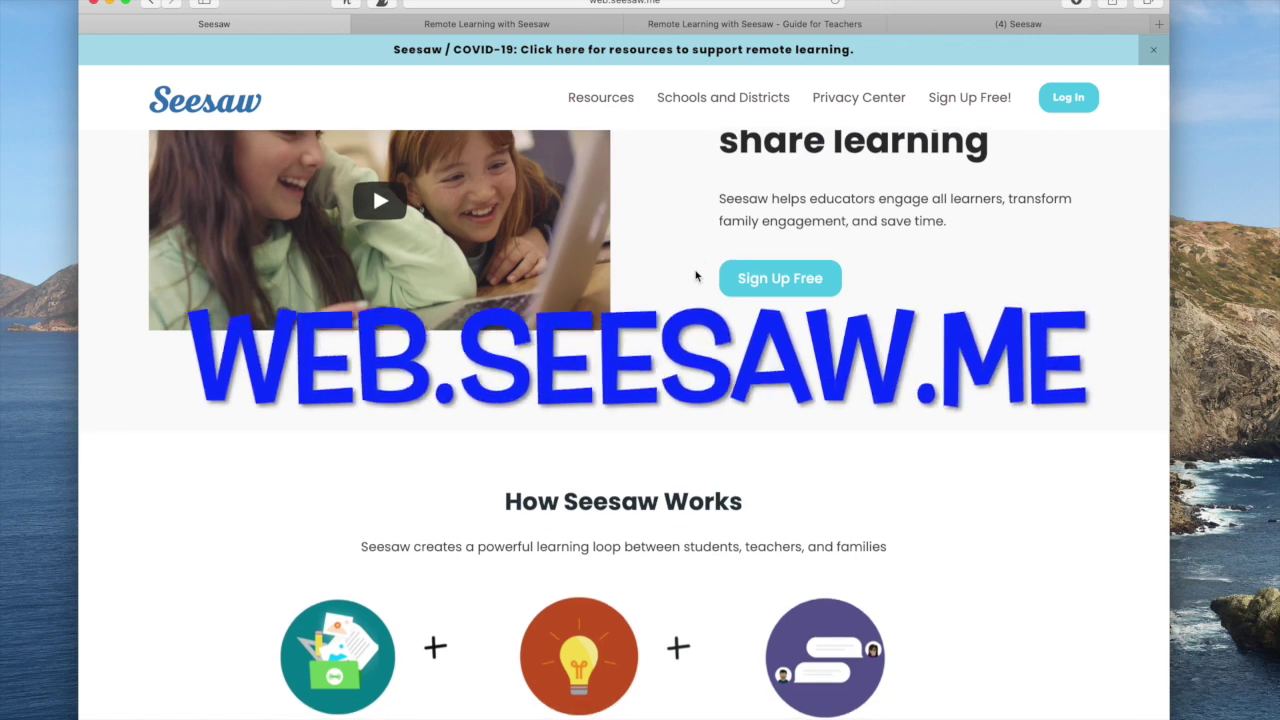
scroll(696, 276, down, 1)
scroll(696, 276, down, 2)
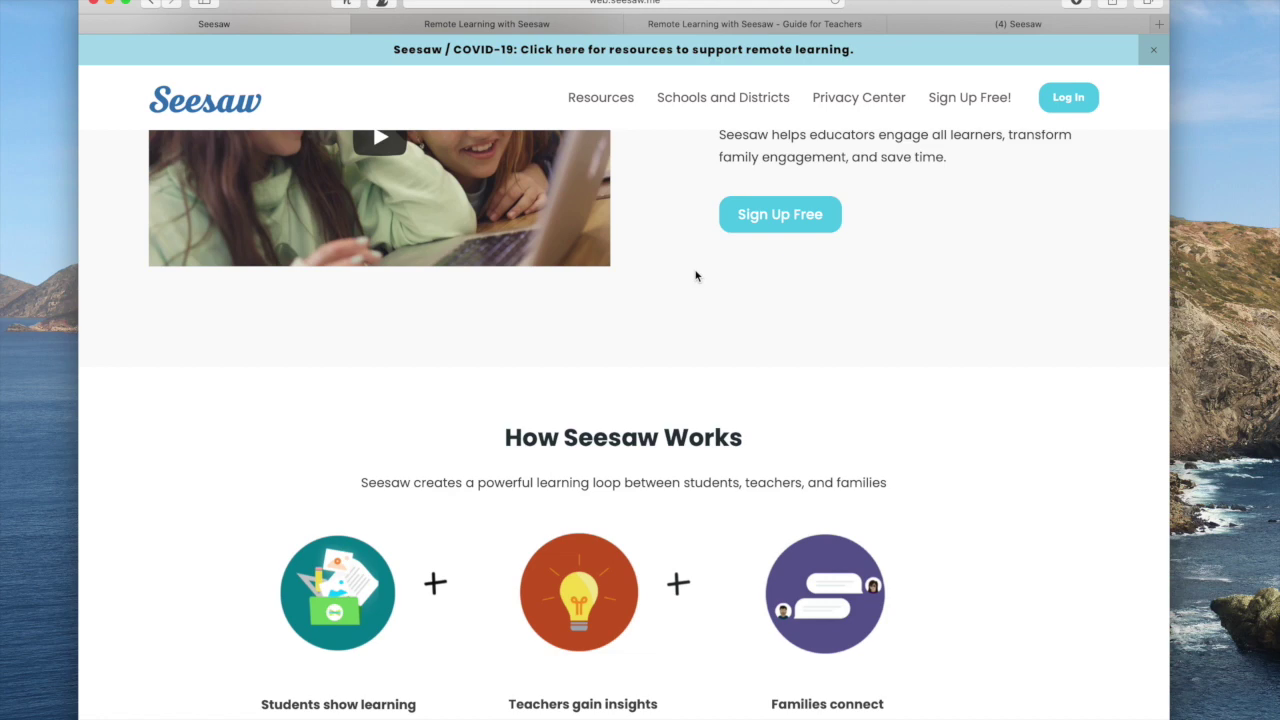
scroll(696, 276, down, 10)
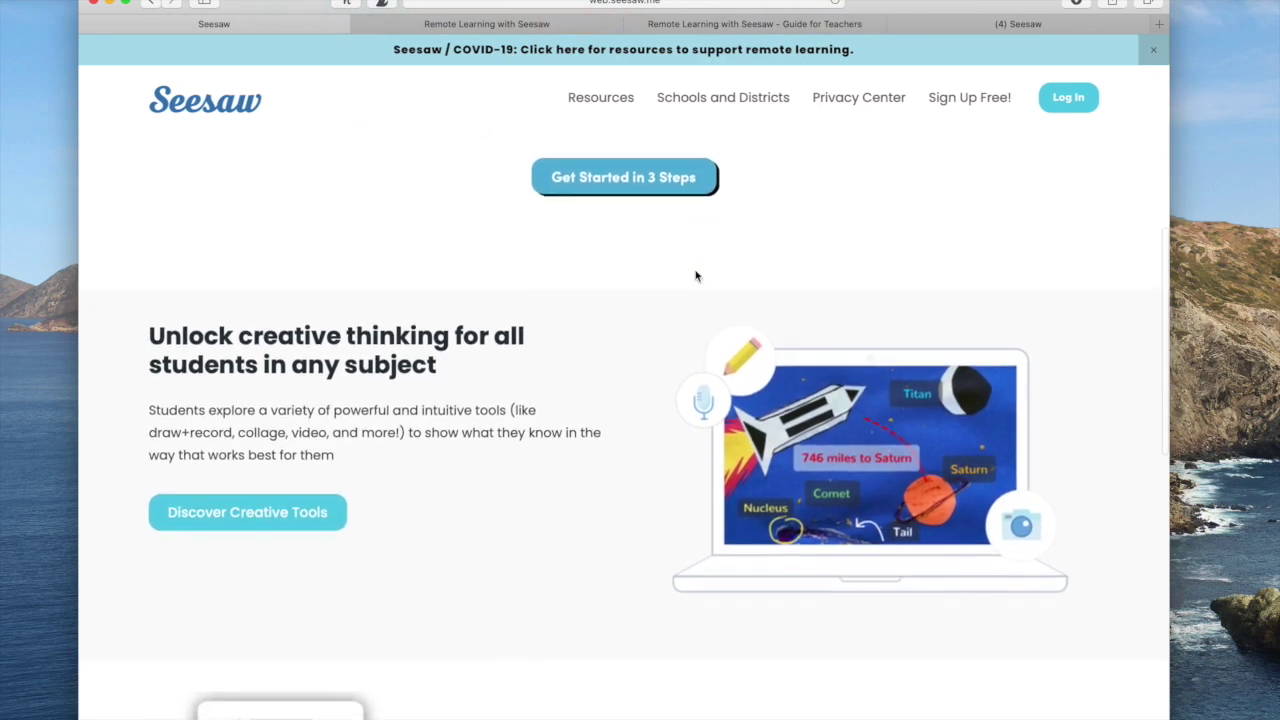
scroll(696, 276, up, 6)
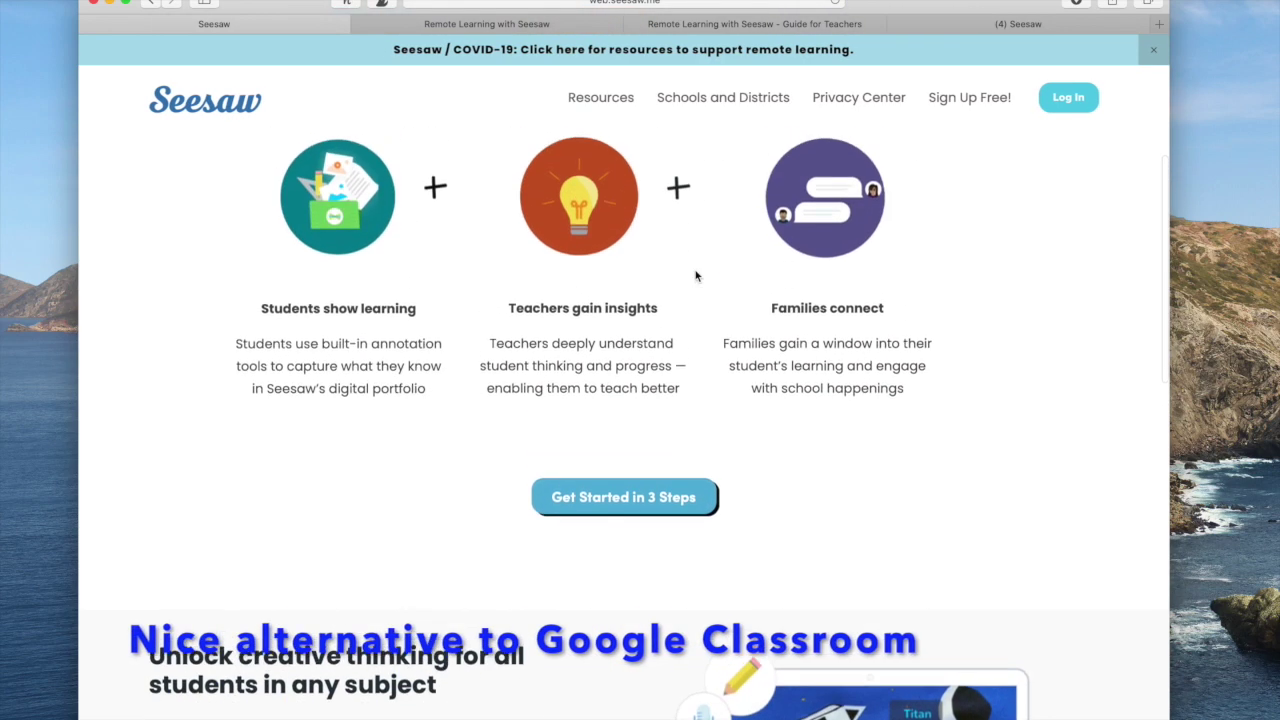
scroll(696, 276, up, 2)
scroll(696, 276, up, 3)
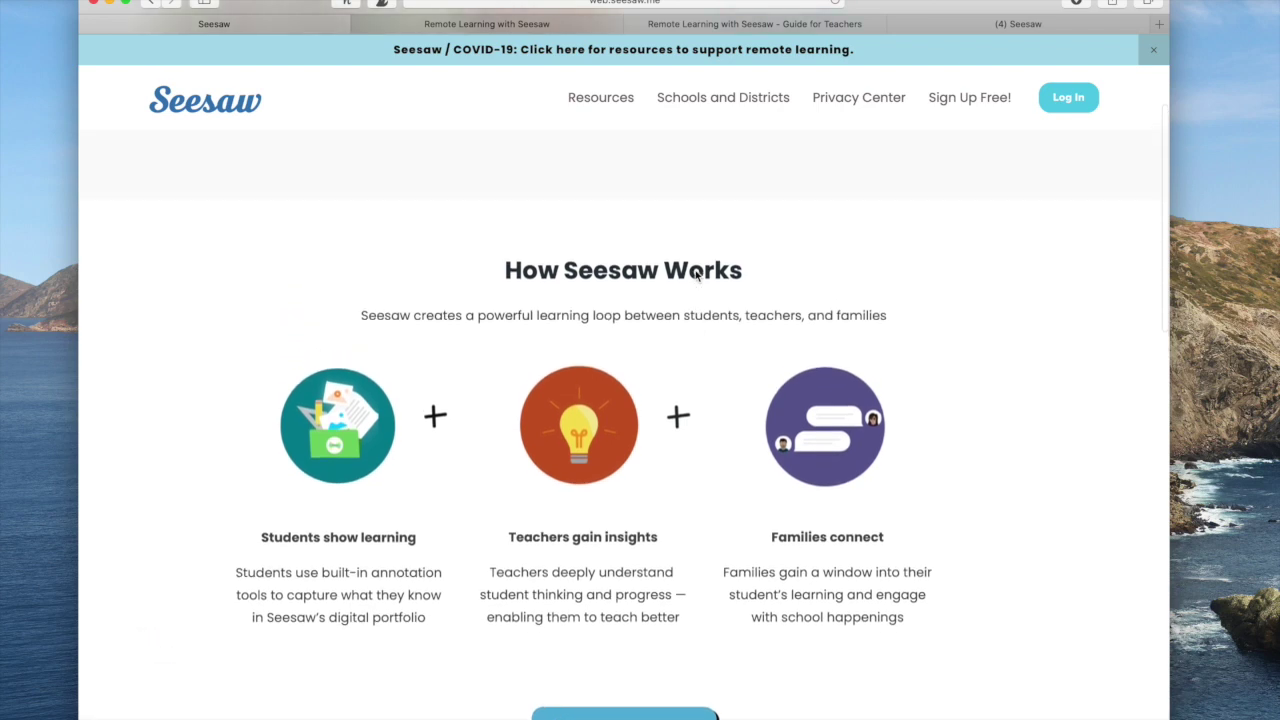
scroll(696, 276, up, 6)
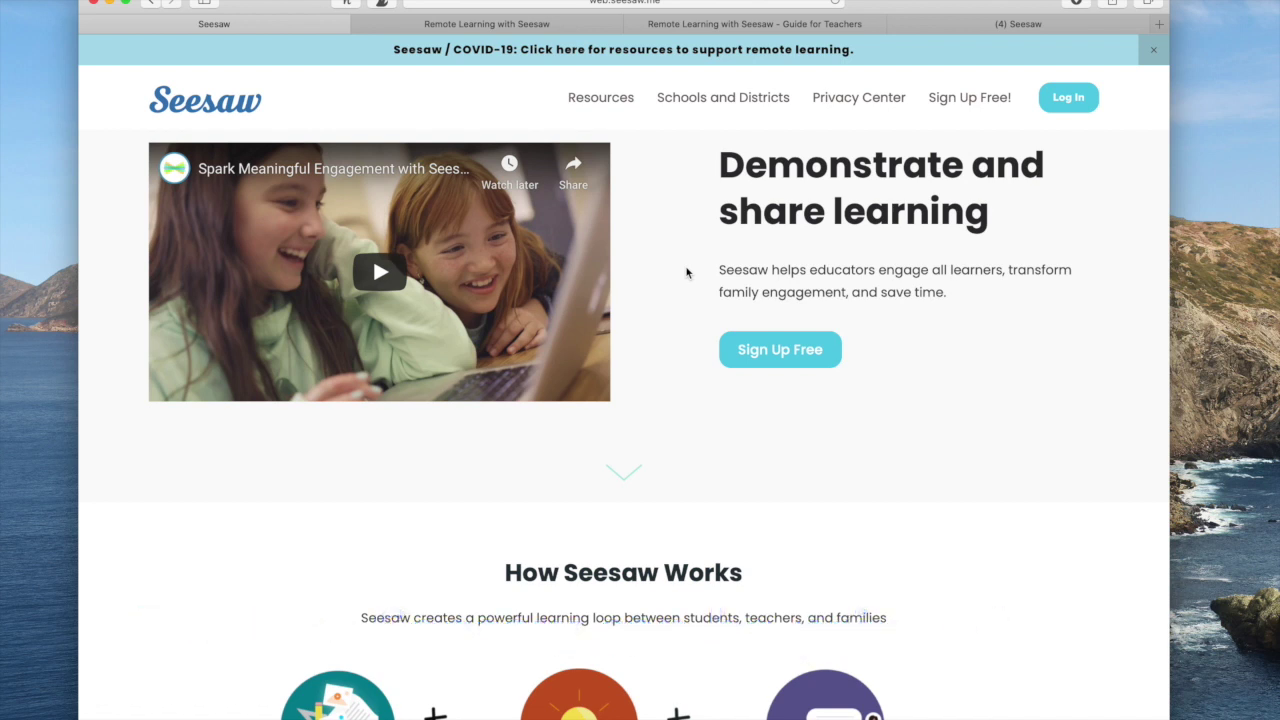
Sign up free as a teacher, entering the teacher's first name, last name and e-mail address.
click(975, 104)
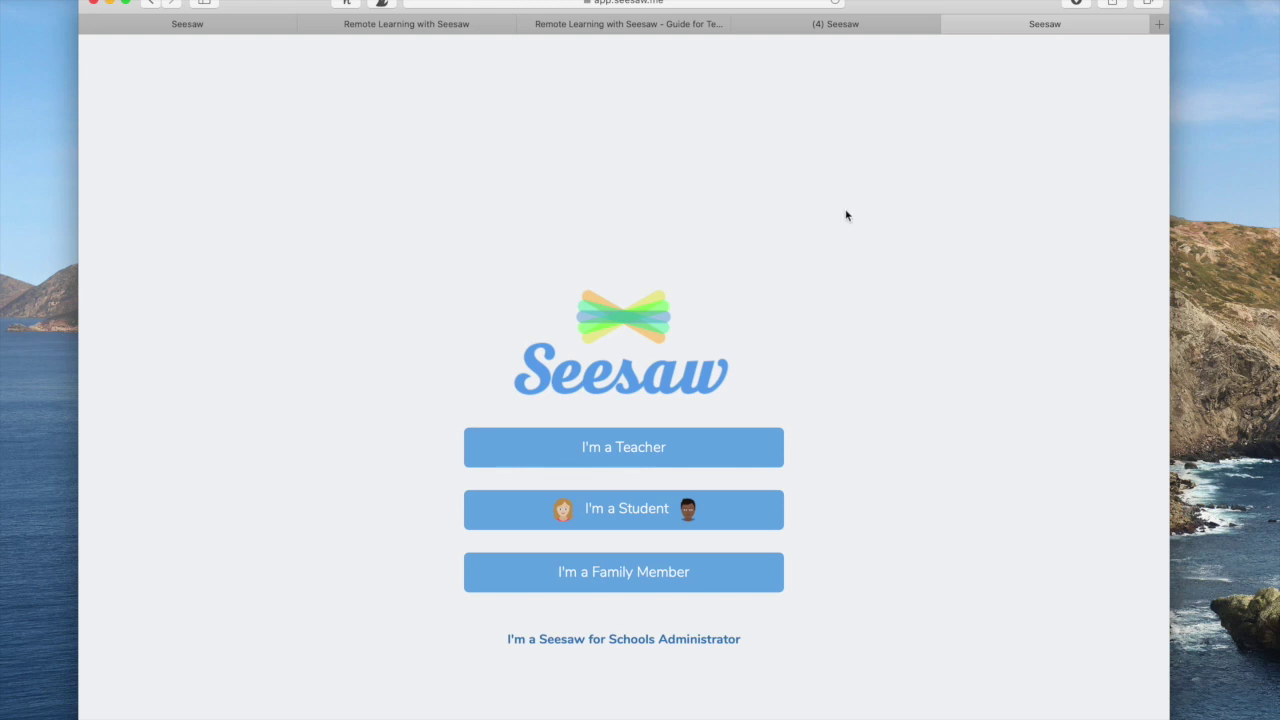
click(631, 458)
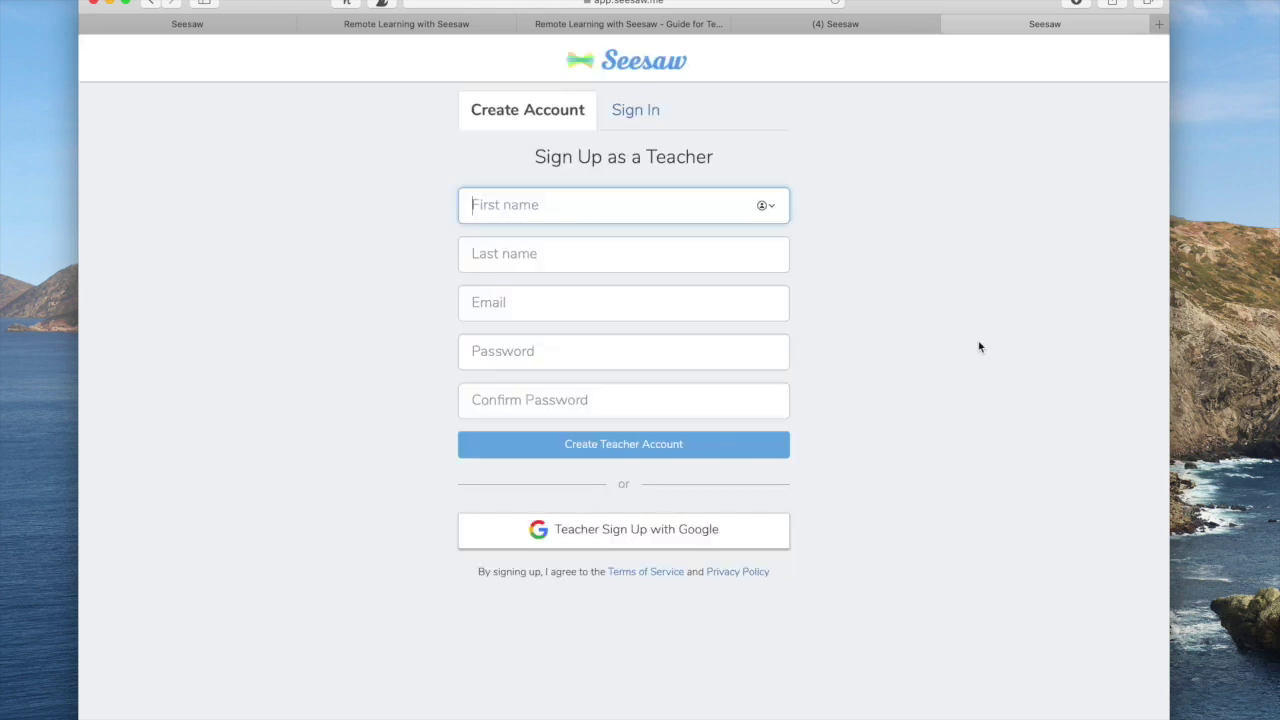
text(Sarah)
key(Tab)
text(Wu)
key(Tab)
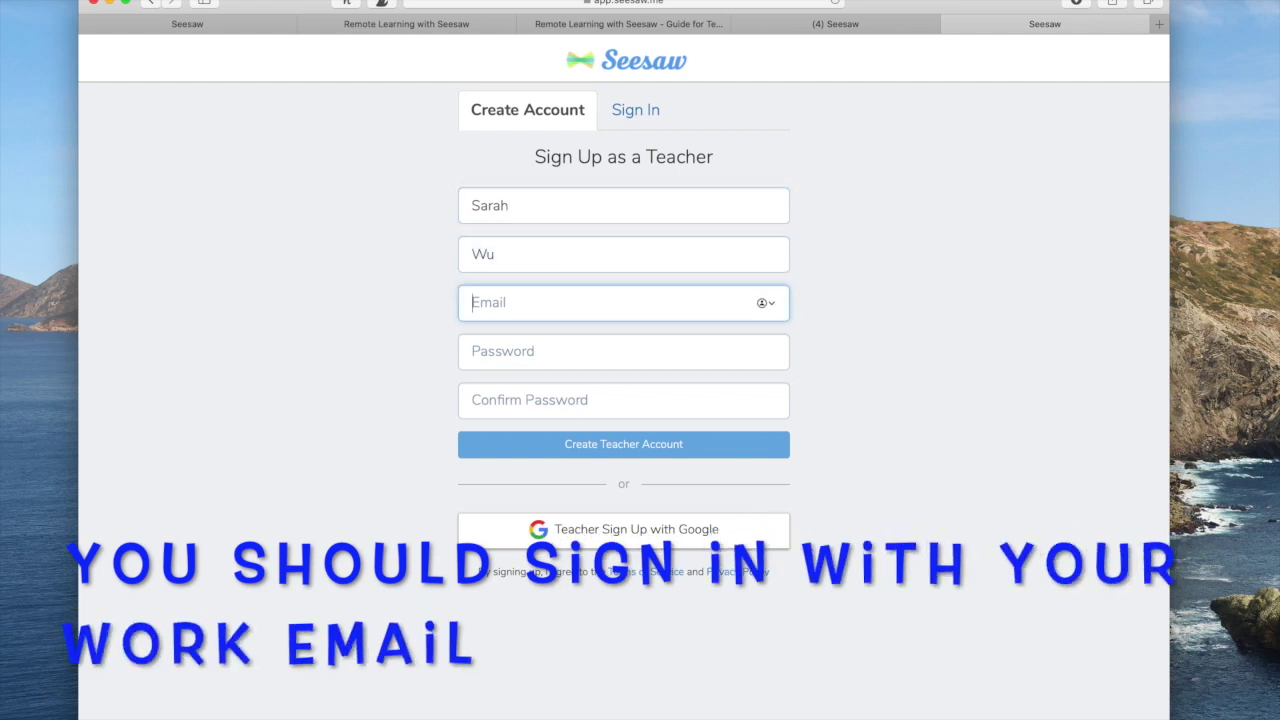
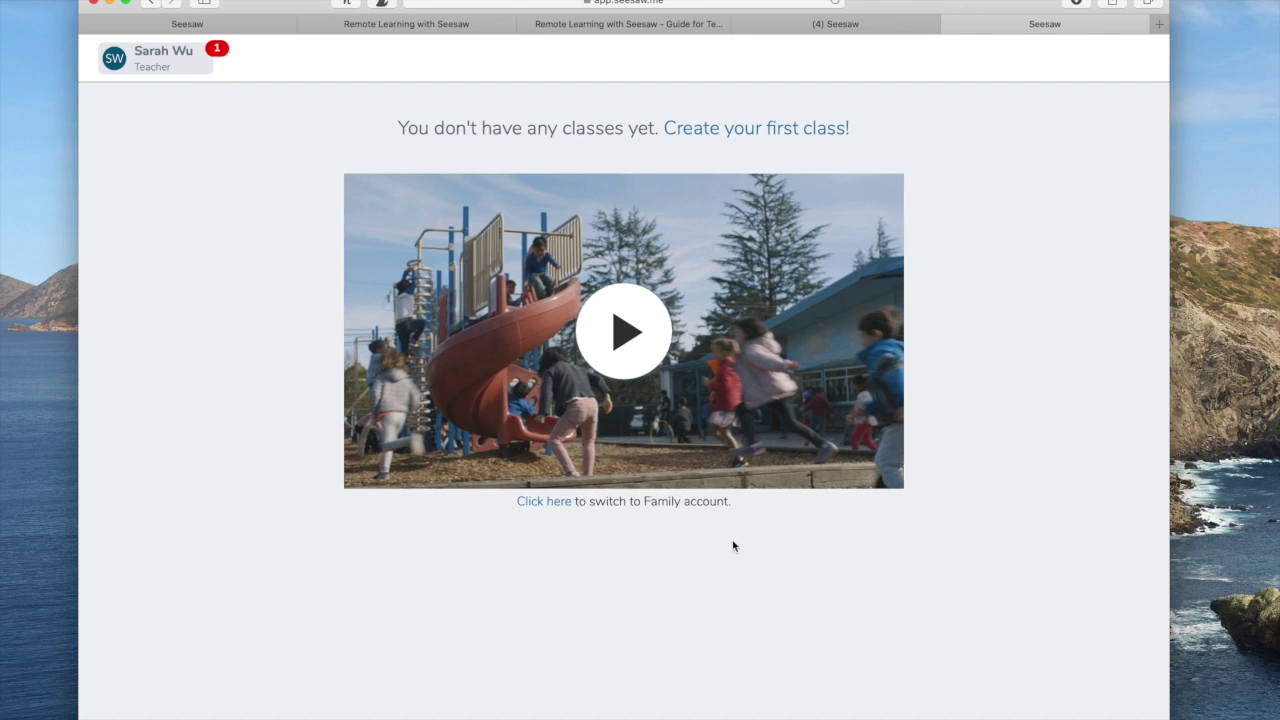
Create the first class named for the teacher's Caseload and dismiss the What's New announcement.
click(745, 132)
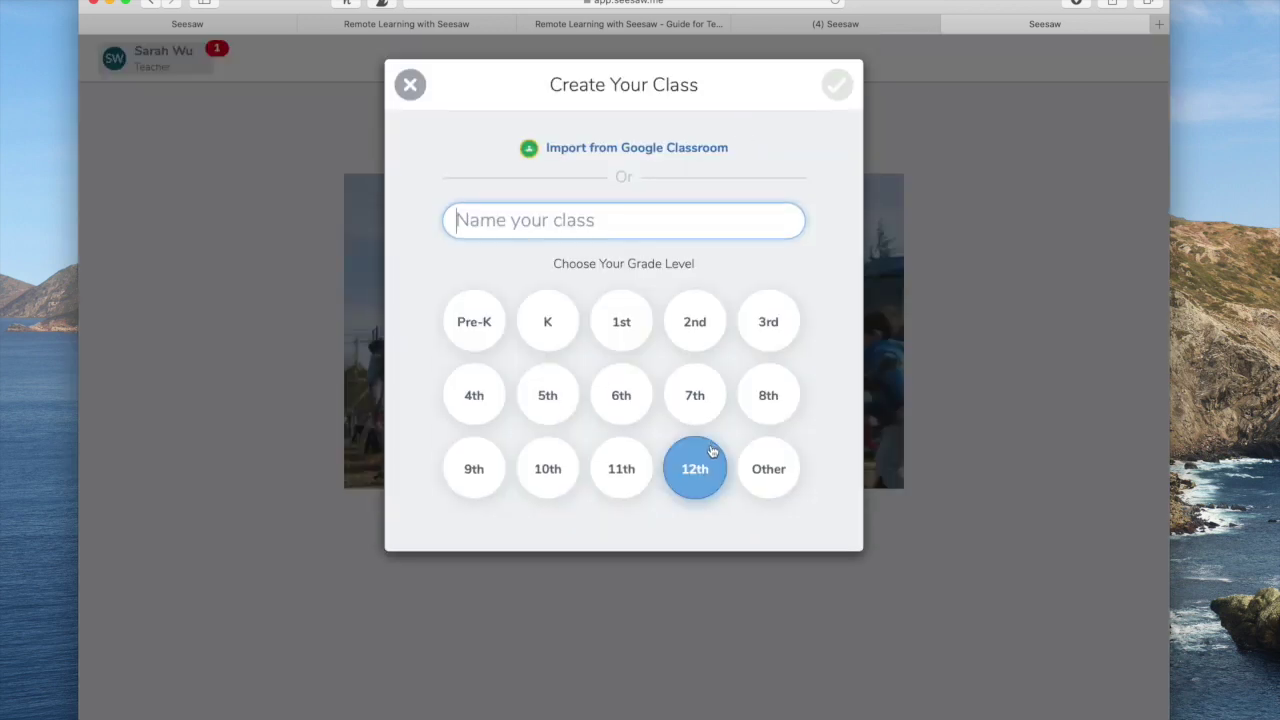
text(Sarah Wu Casl)
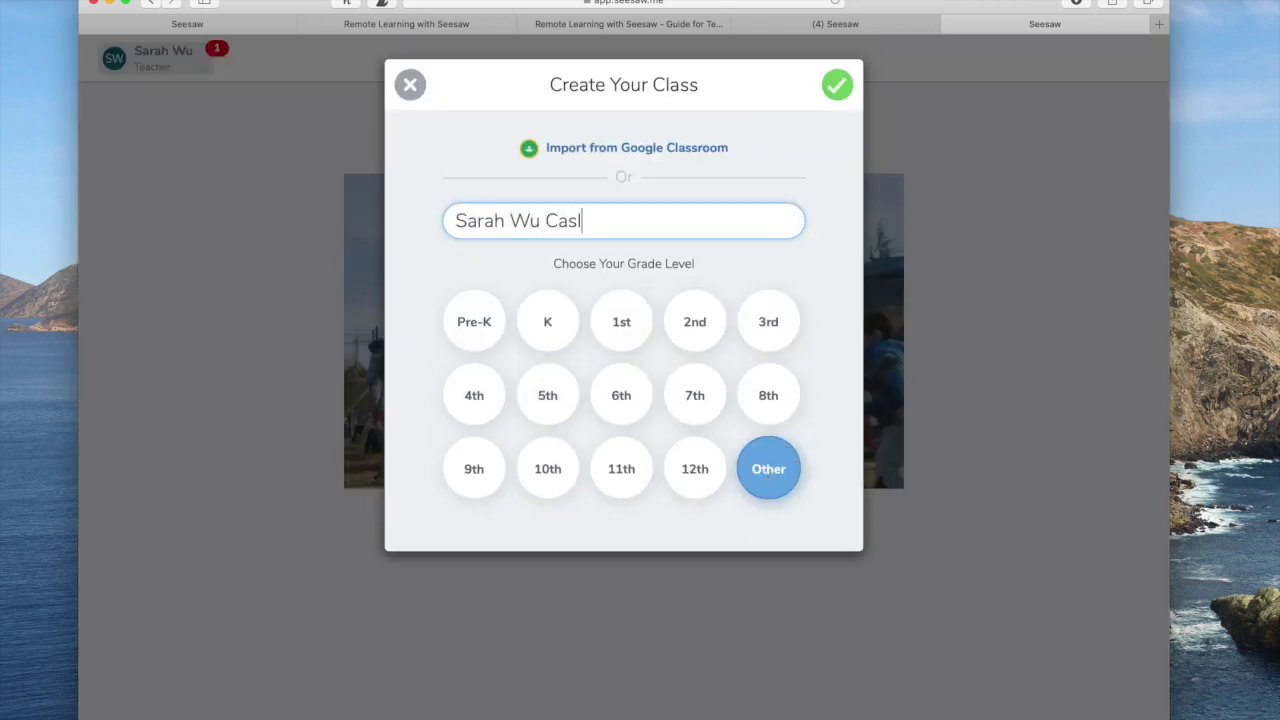
key(BackSpace)
text(eload)
click(837, 87)
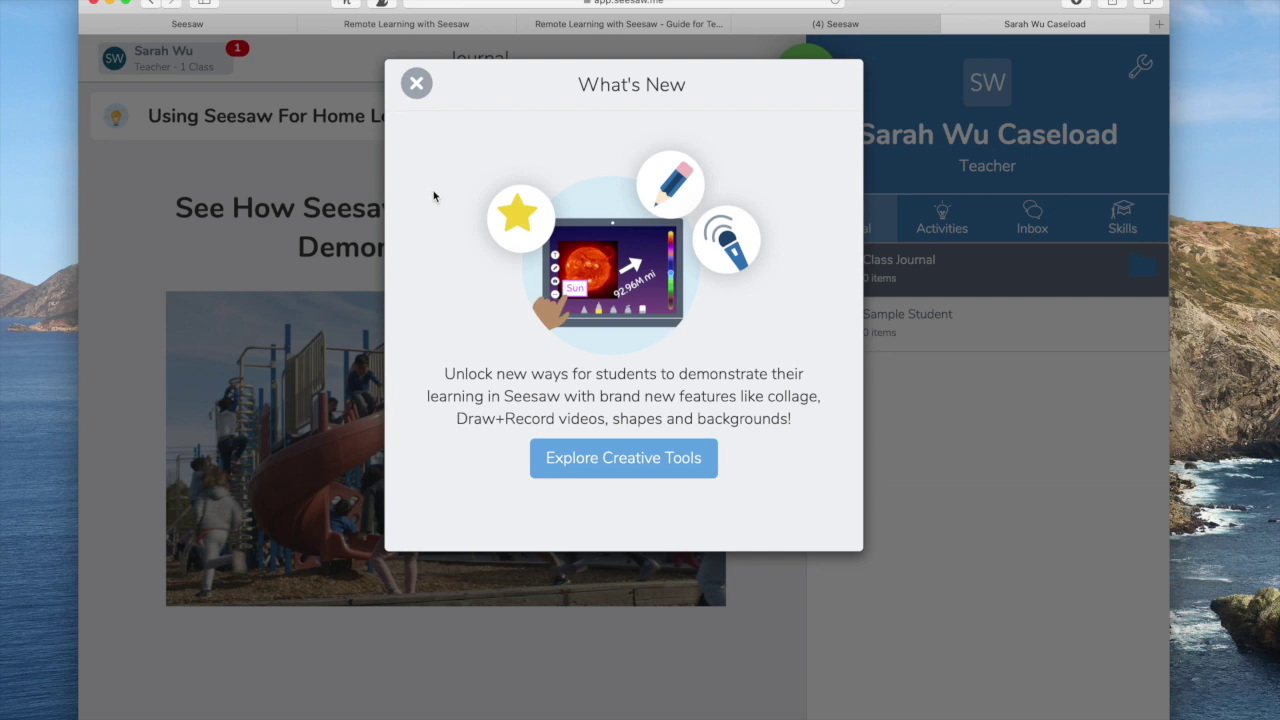
click(951, 323)
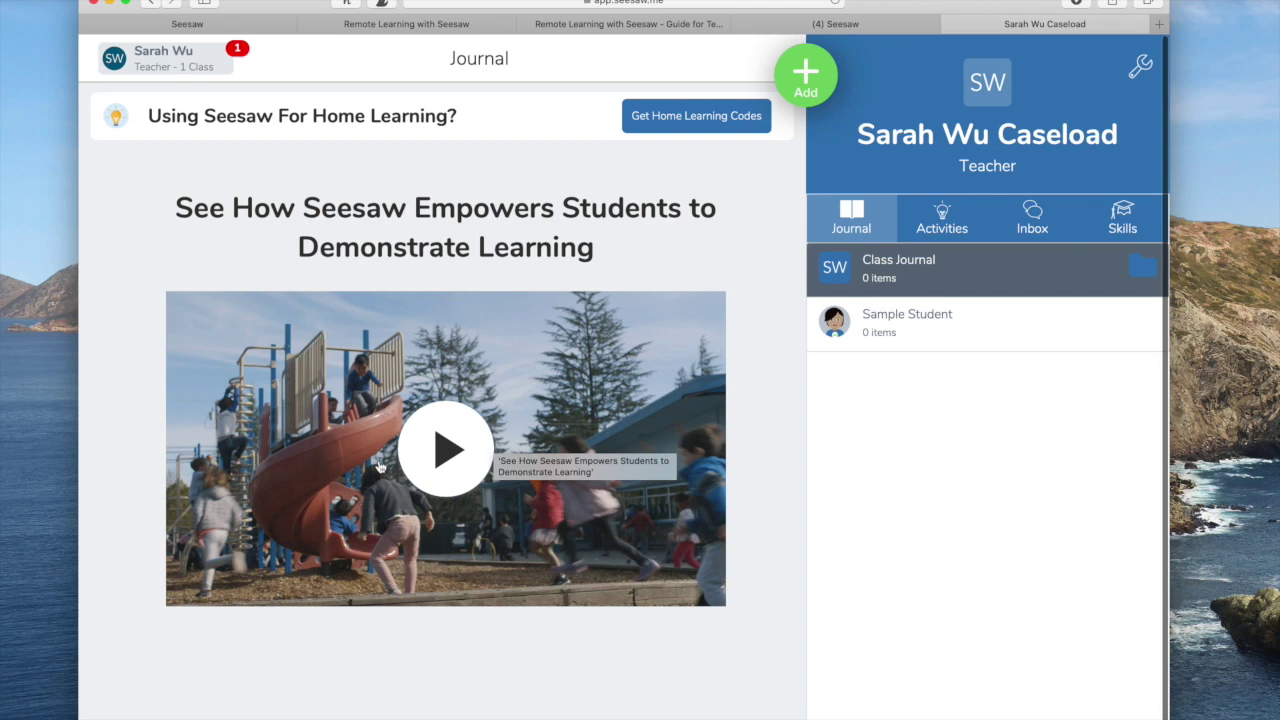
Begin adding students to the class and answer No to Google or email sign-in.
click(232, 24)
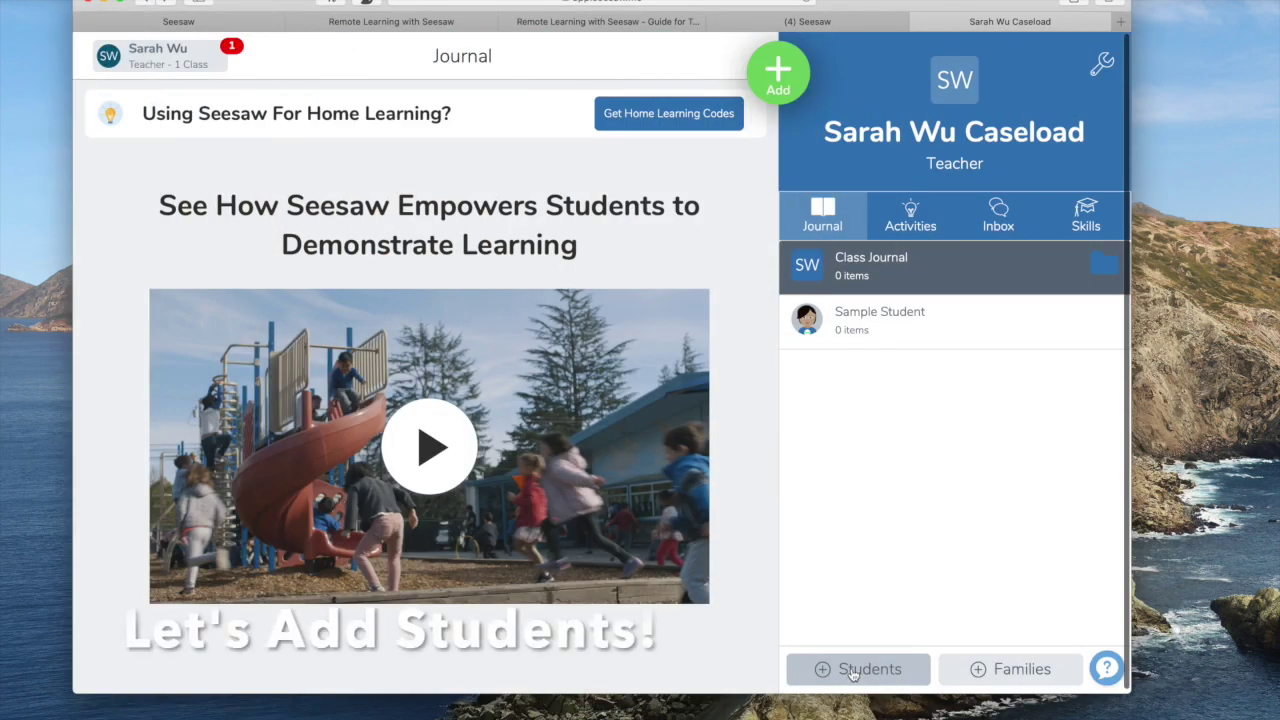
click(852, 671)
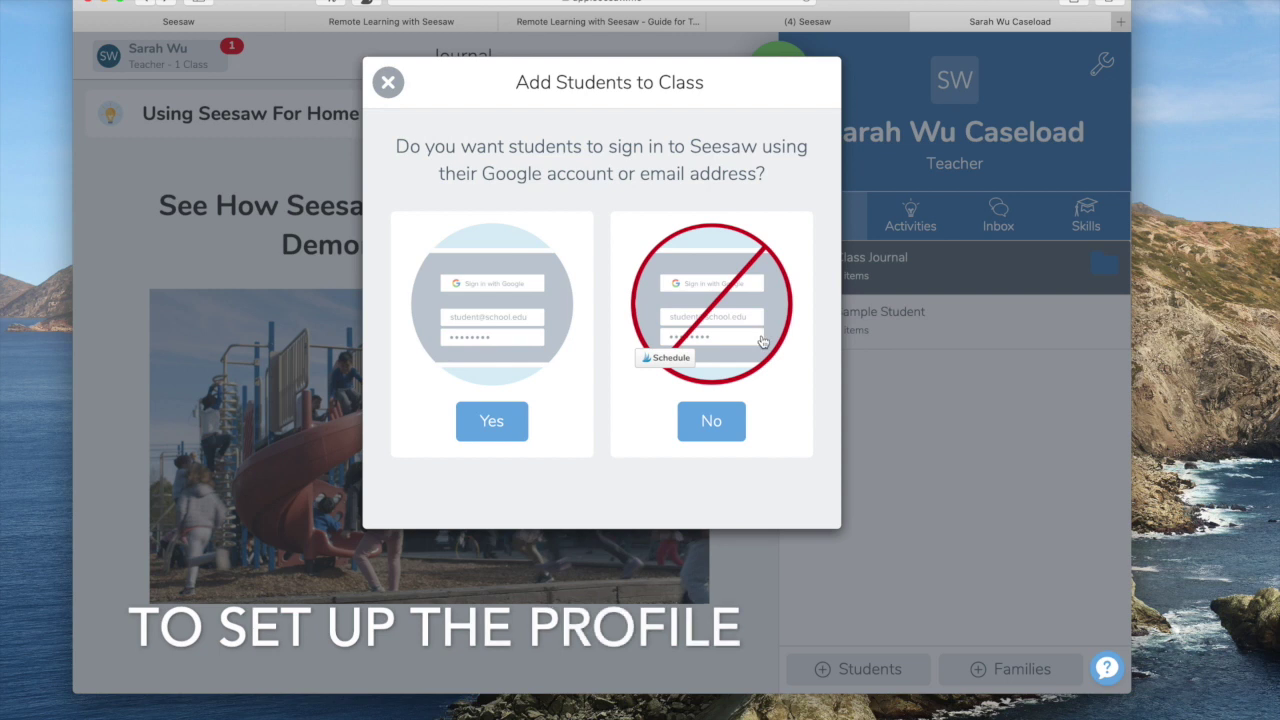
click(709, 421)
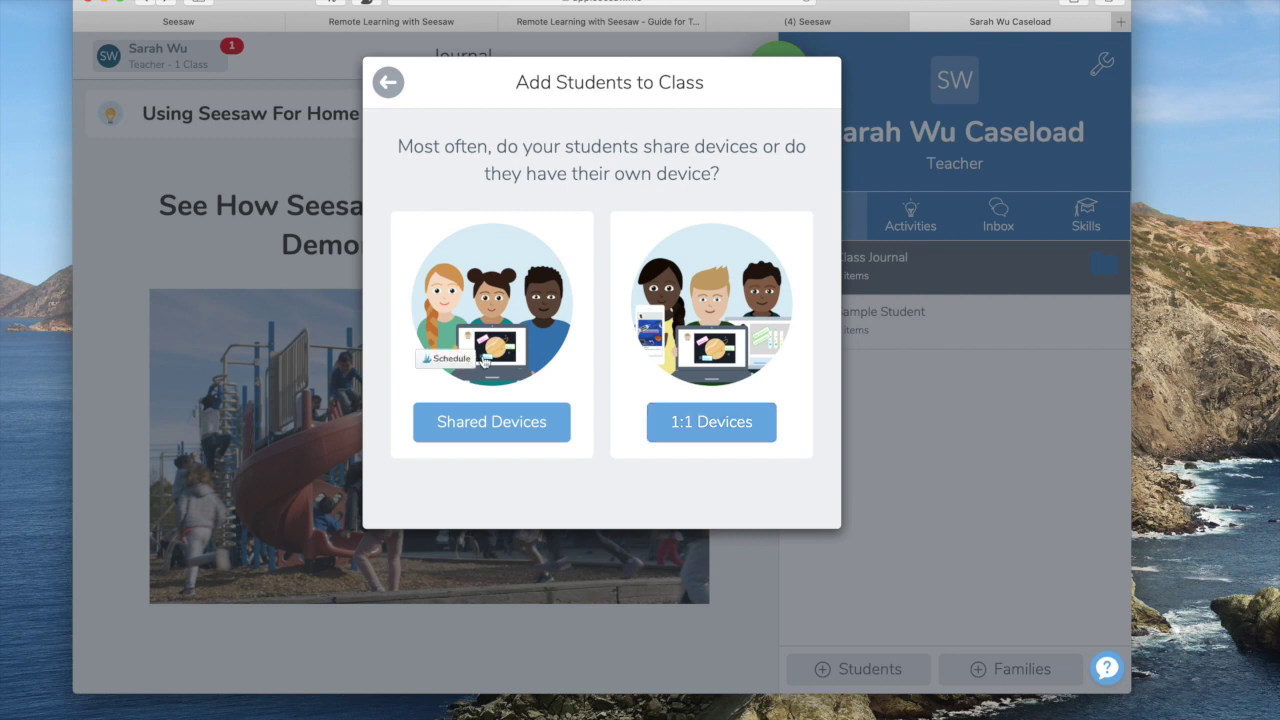
Choose Shared Devices and add seven students to the class by first name.
click(495, 424)
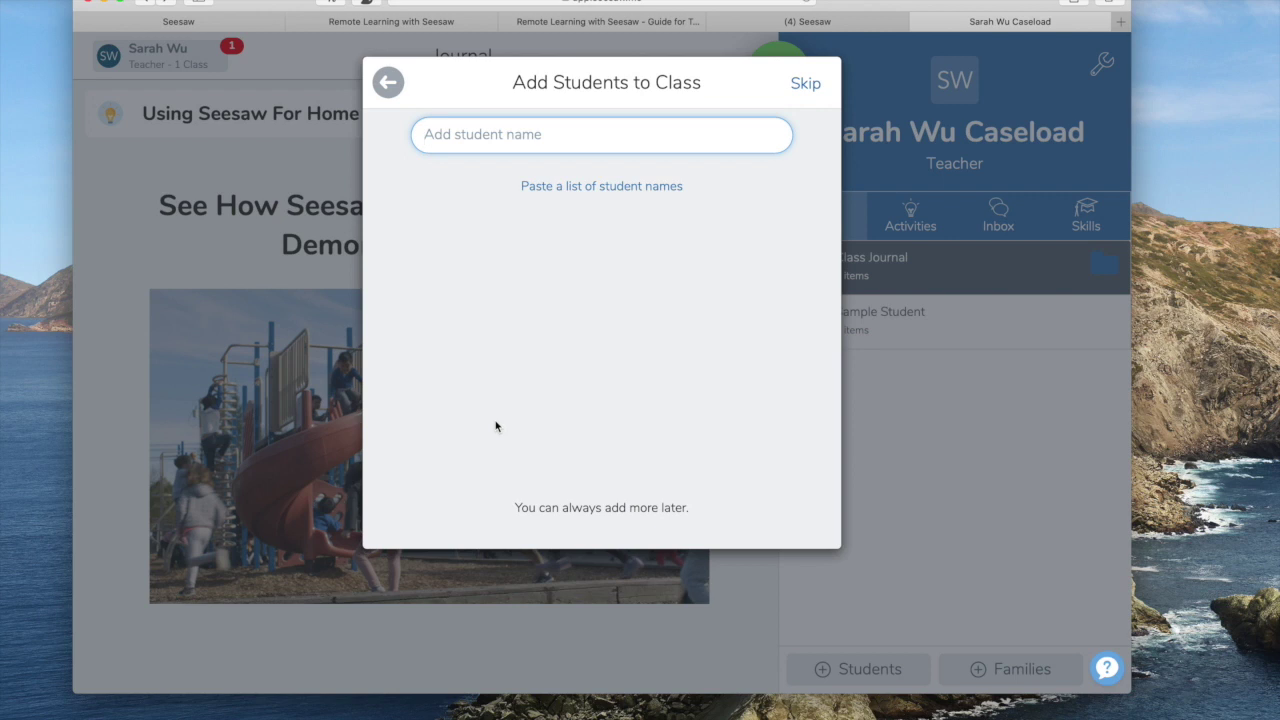
text(Juan)
key(Return)
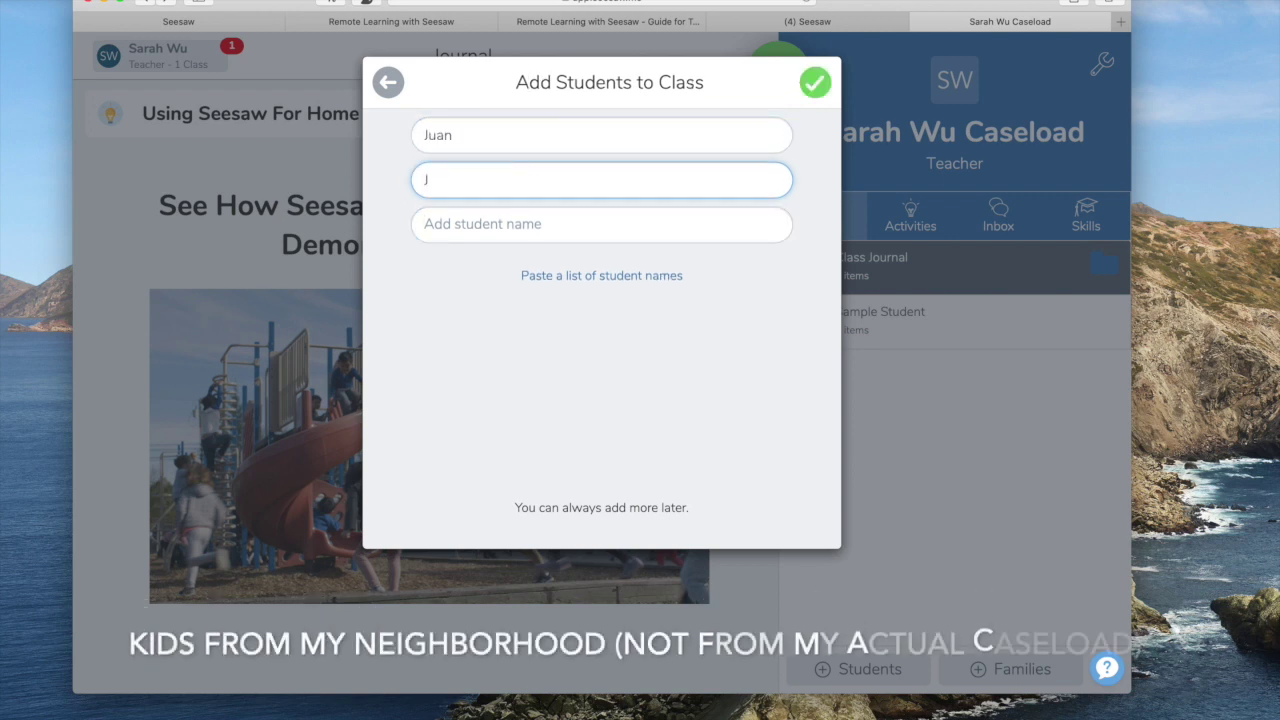
text(Joseph)
key(Return)
text(Daniel)
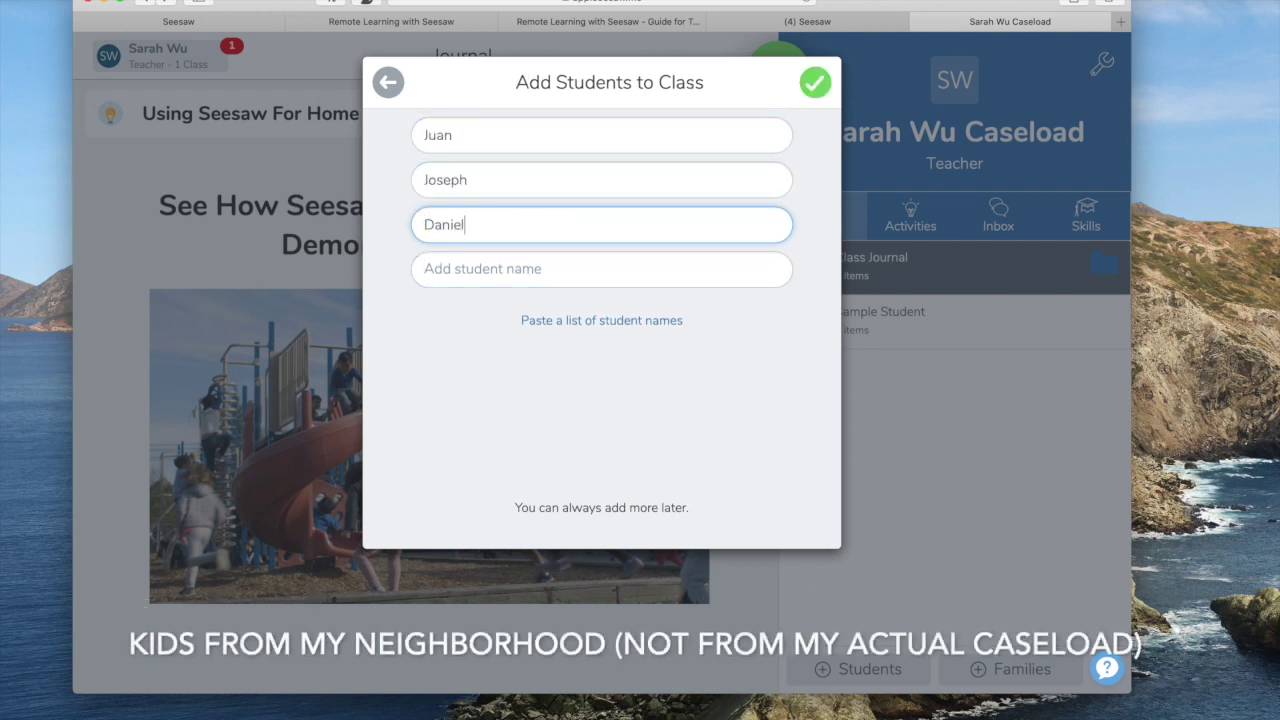
key(Return)
text(Carlos)
key(Return)
text(Maya)
key(Return)
text(Grace)
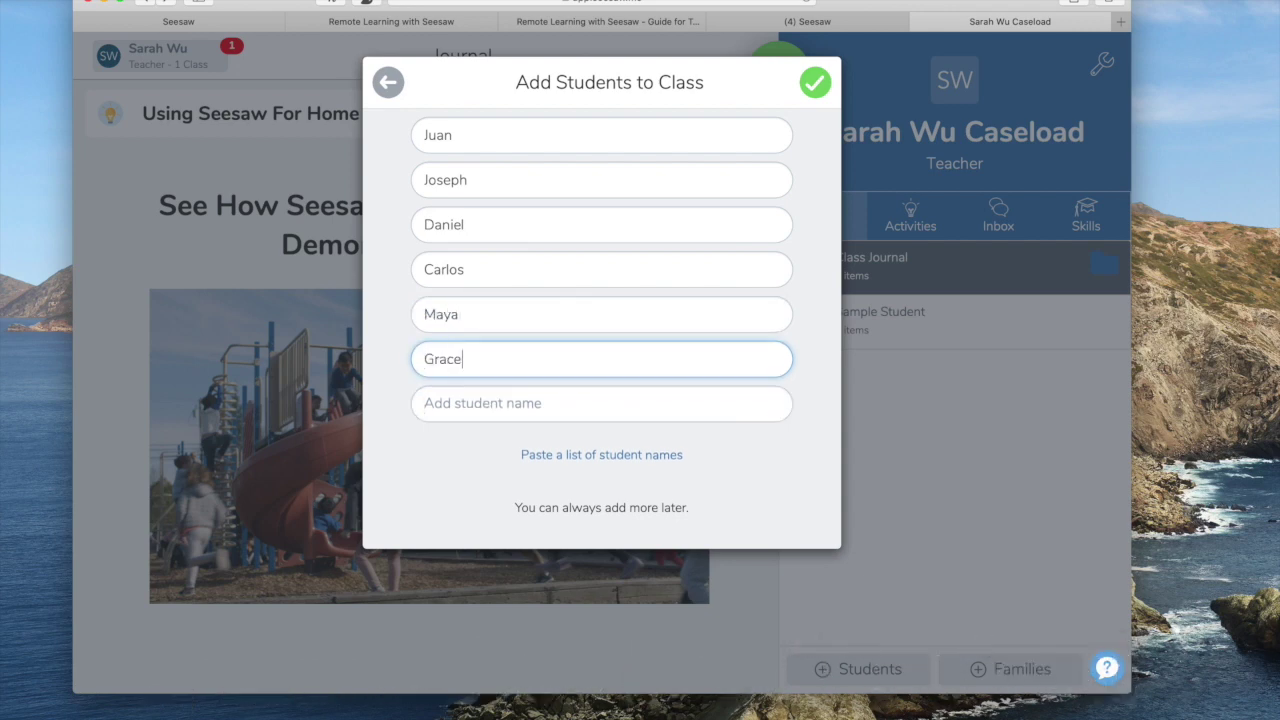
key(Return)
text(Marlee)
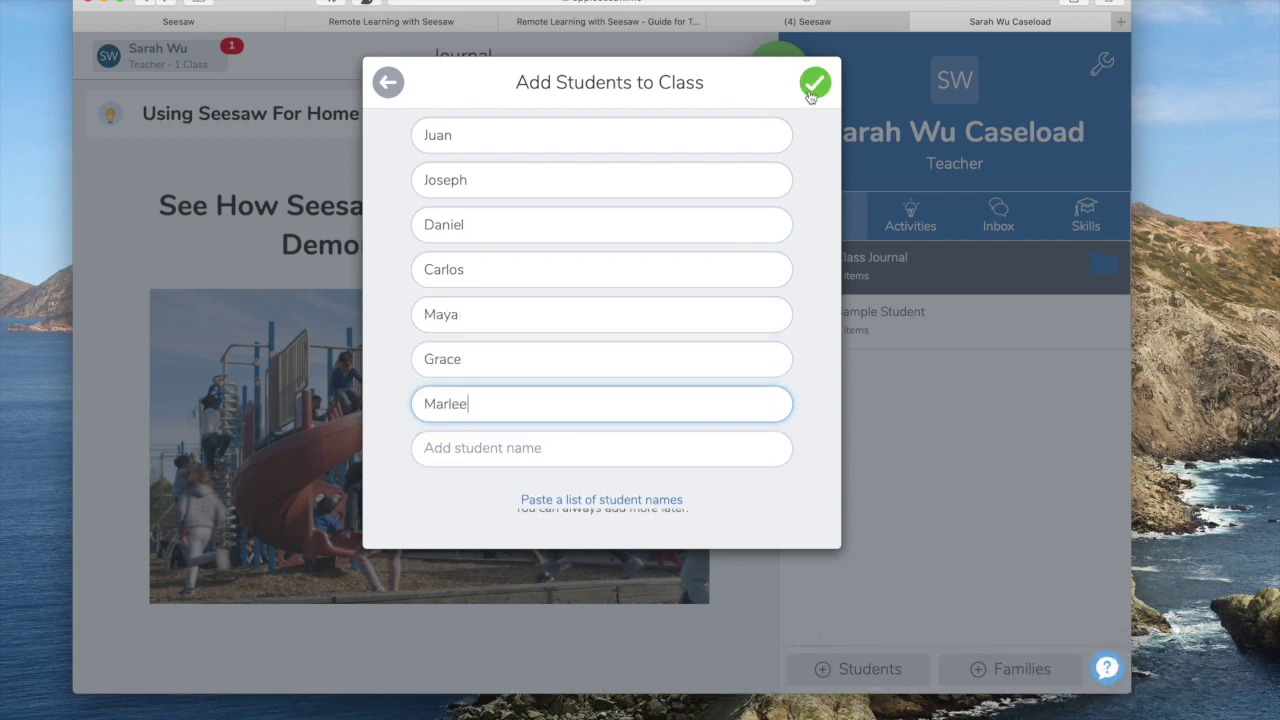
click(815, 84)
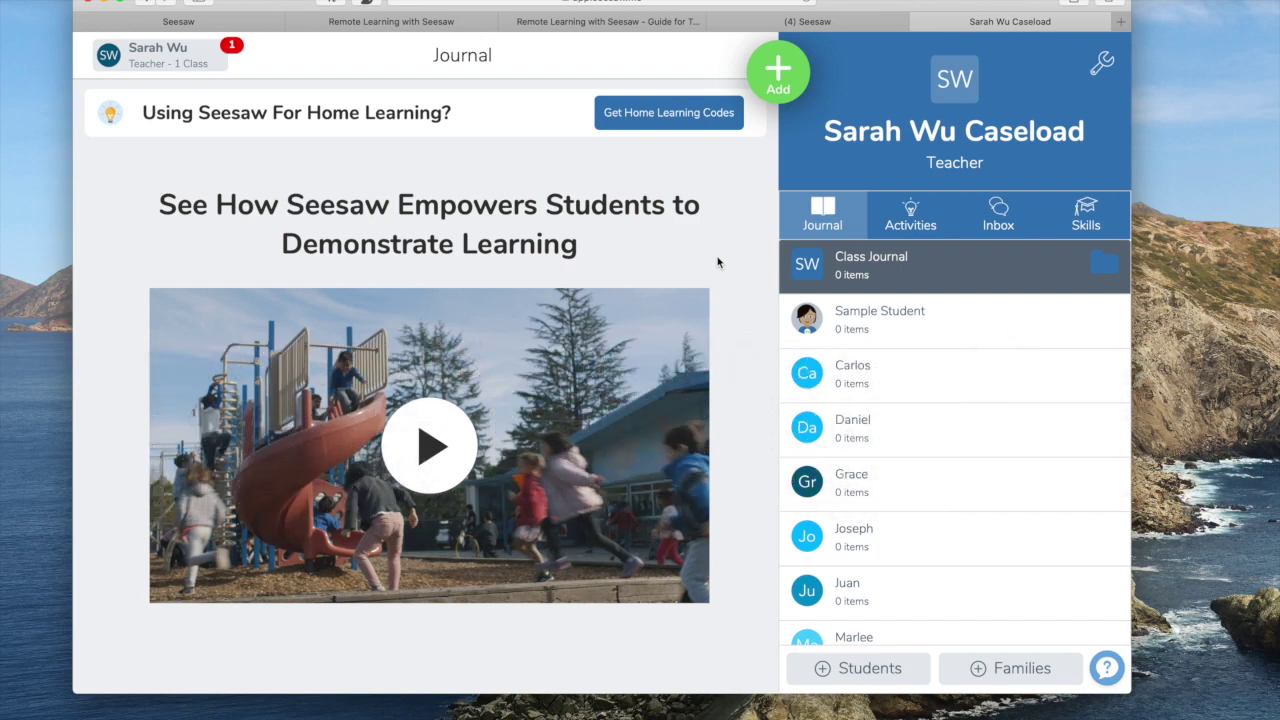
click(1086, 215)
In Class Settings, turn off shared student work, new-item approval and the sample student.
click(1102, 63)
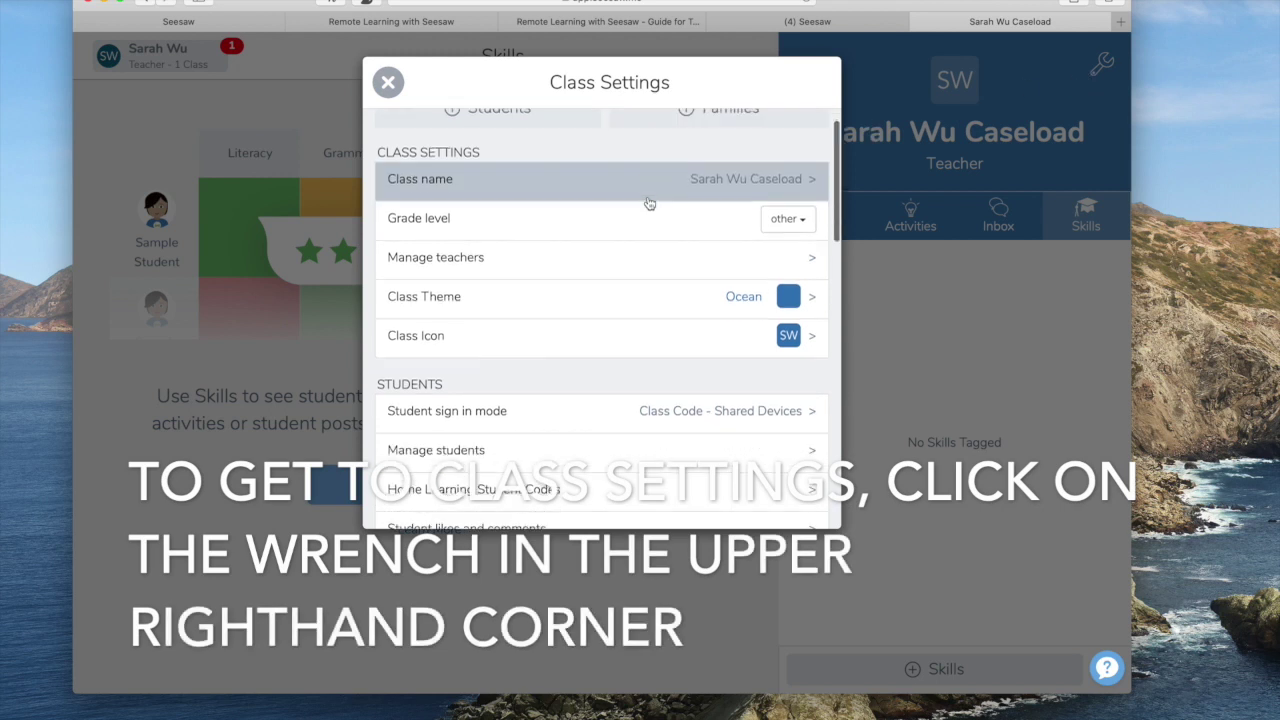
scroll(648, 202, down, 5)
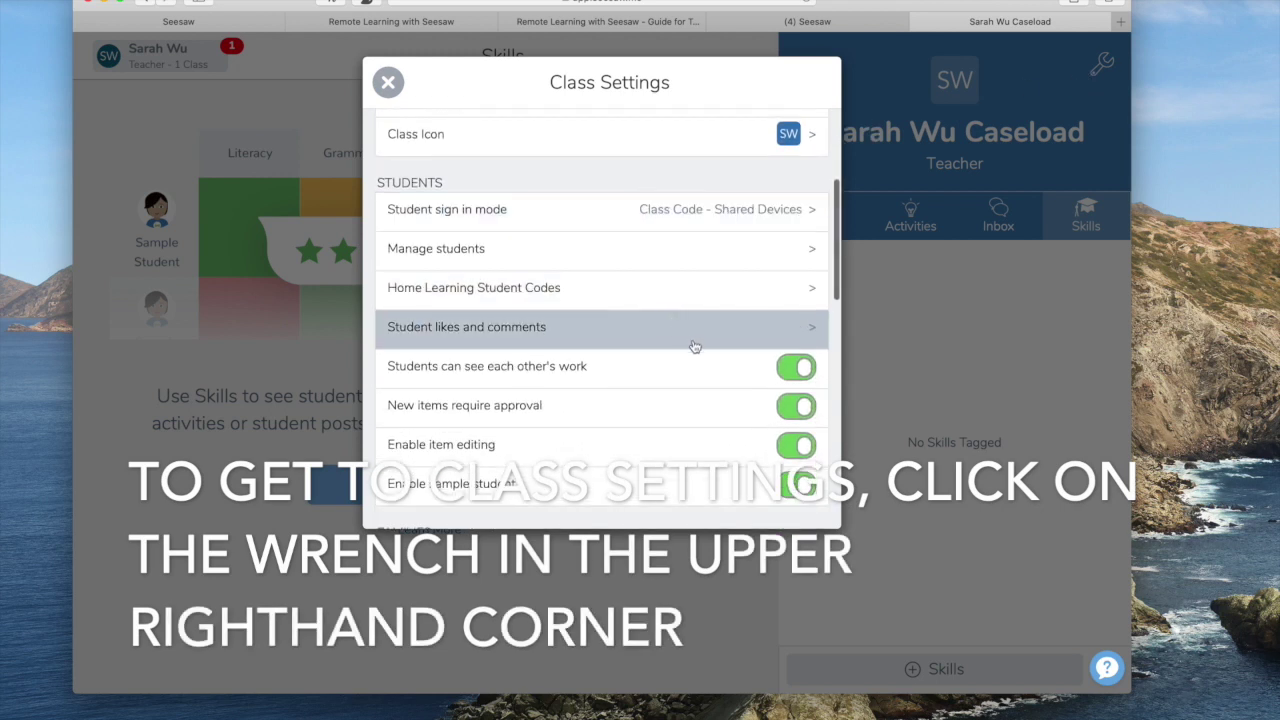
click(795, 370)
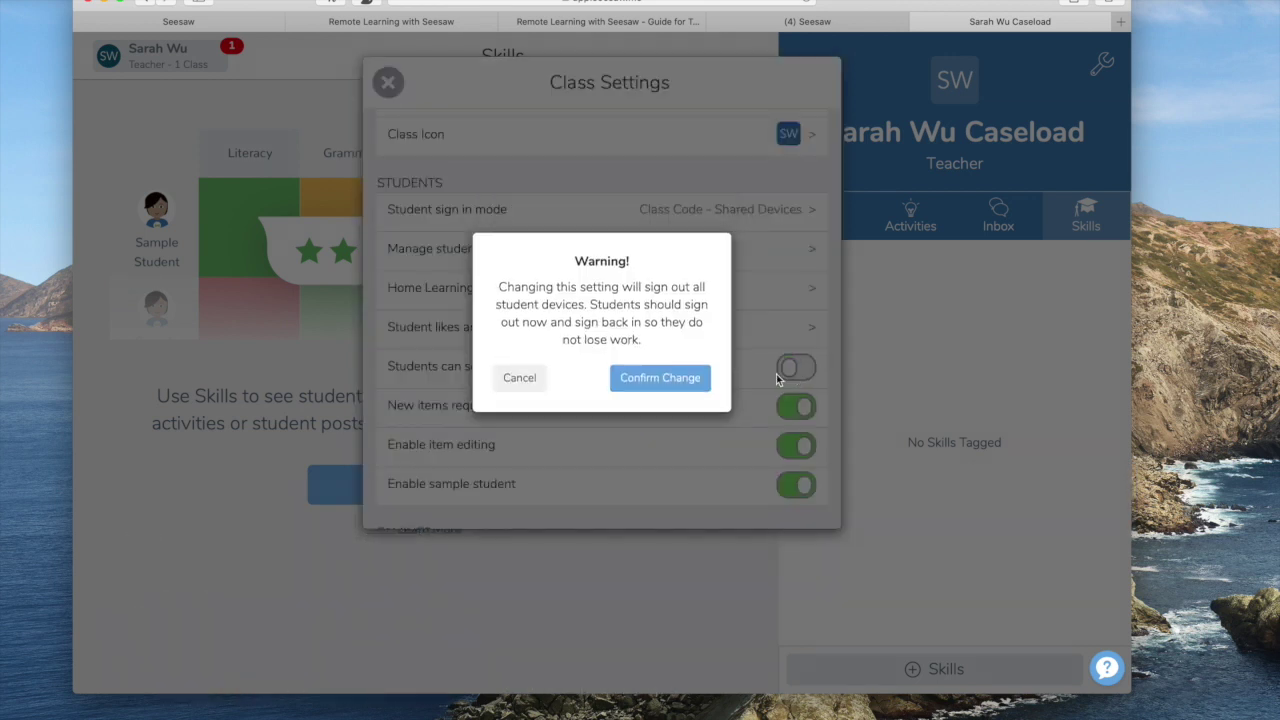
click(660, 378)
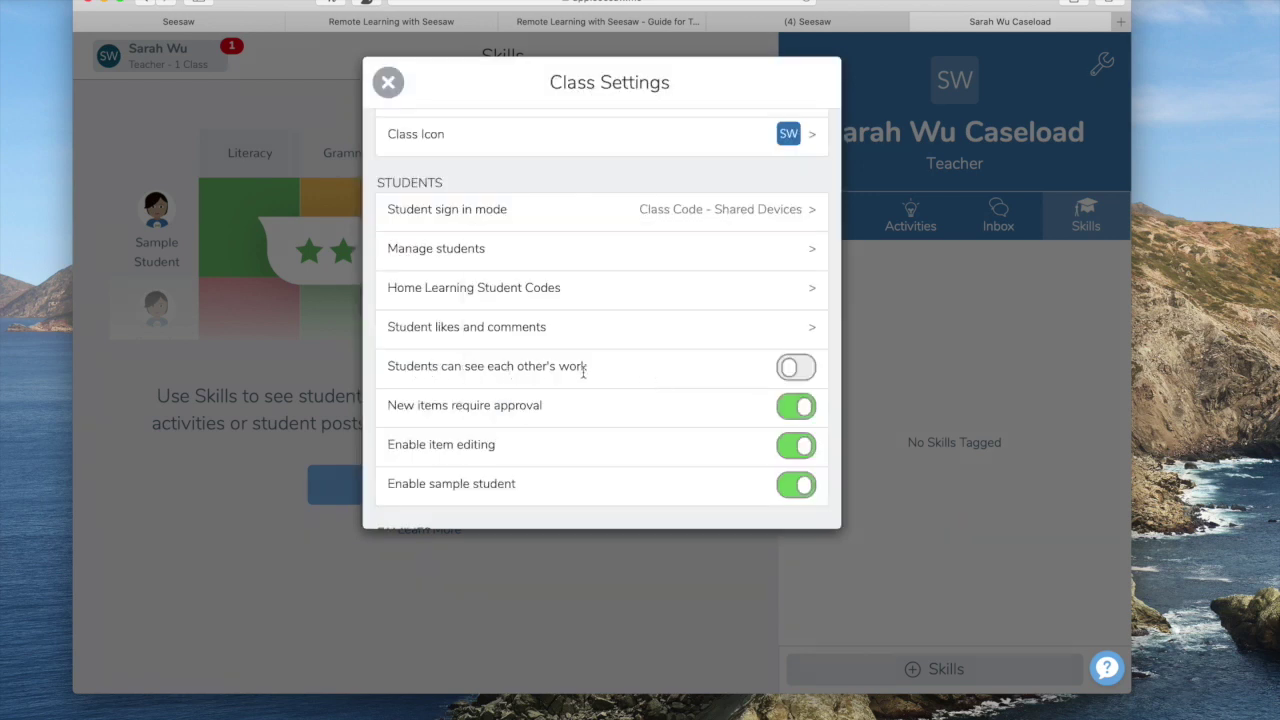
scroll(584, 370, down, 1)
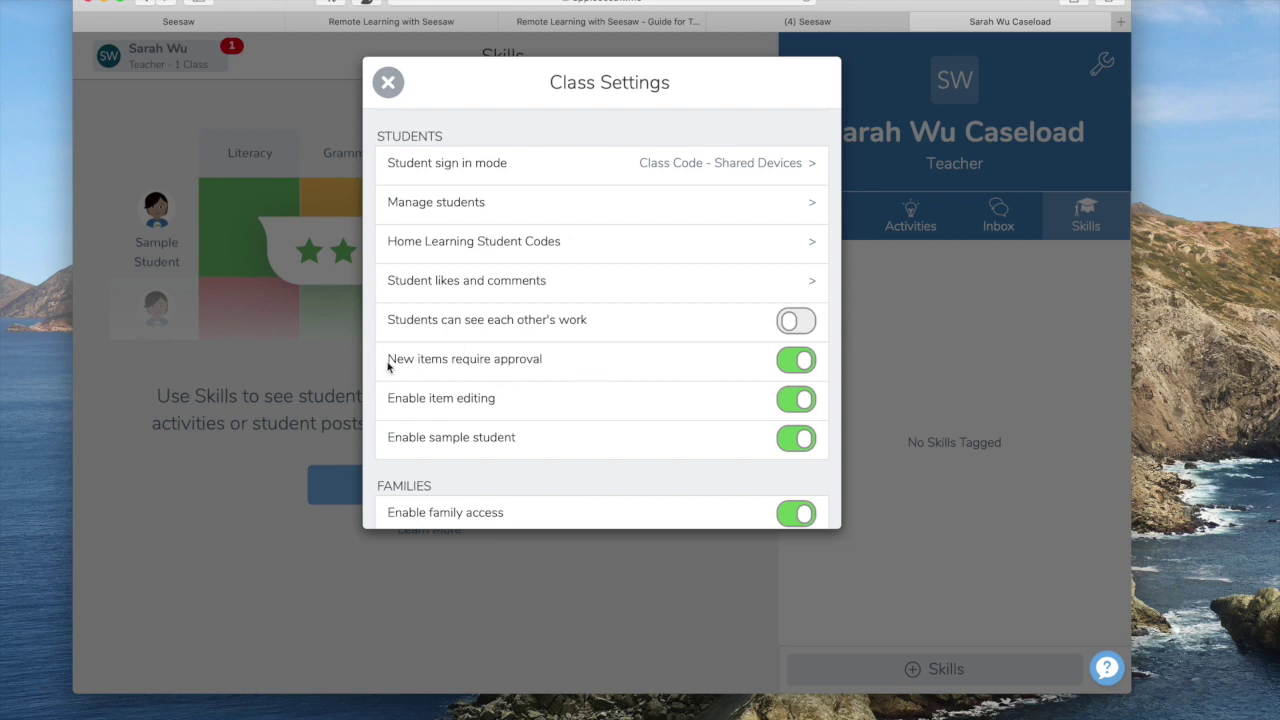
click(800, 368)
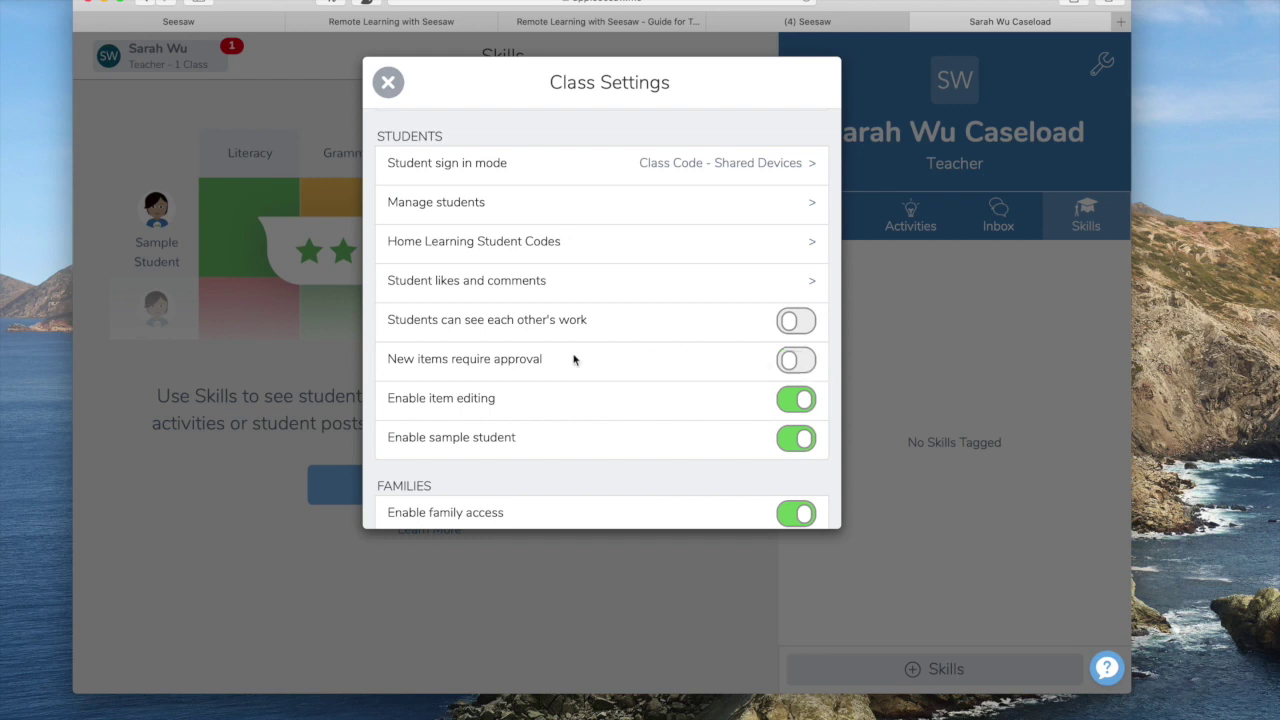
scroll(571, 357, down, 1)
click(805, 390)
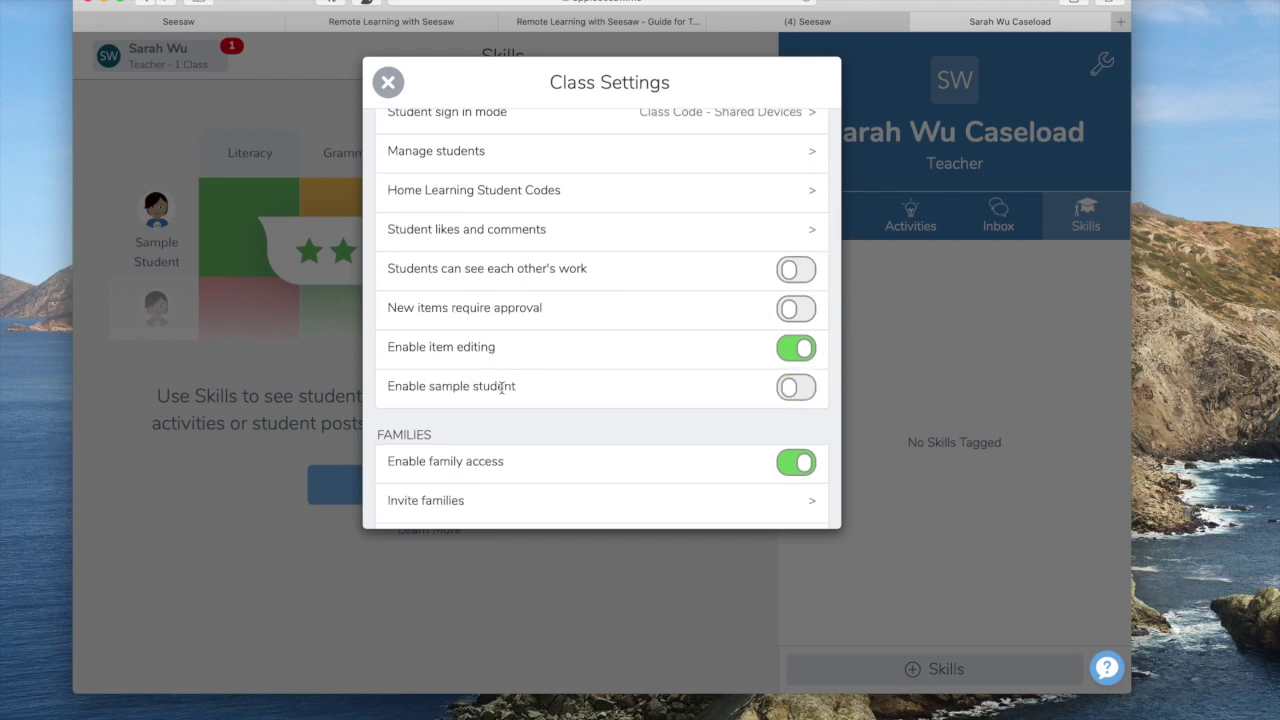
scroll(501, 386, down, 10)
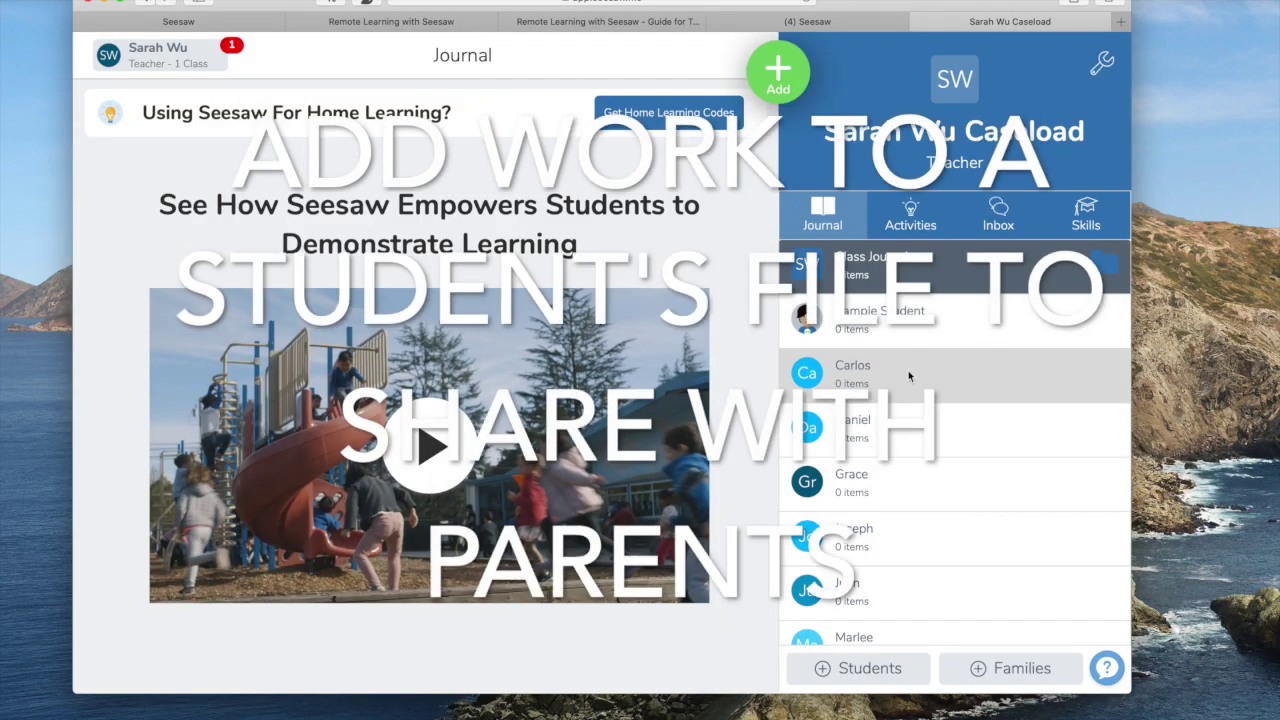
click(908, 372)
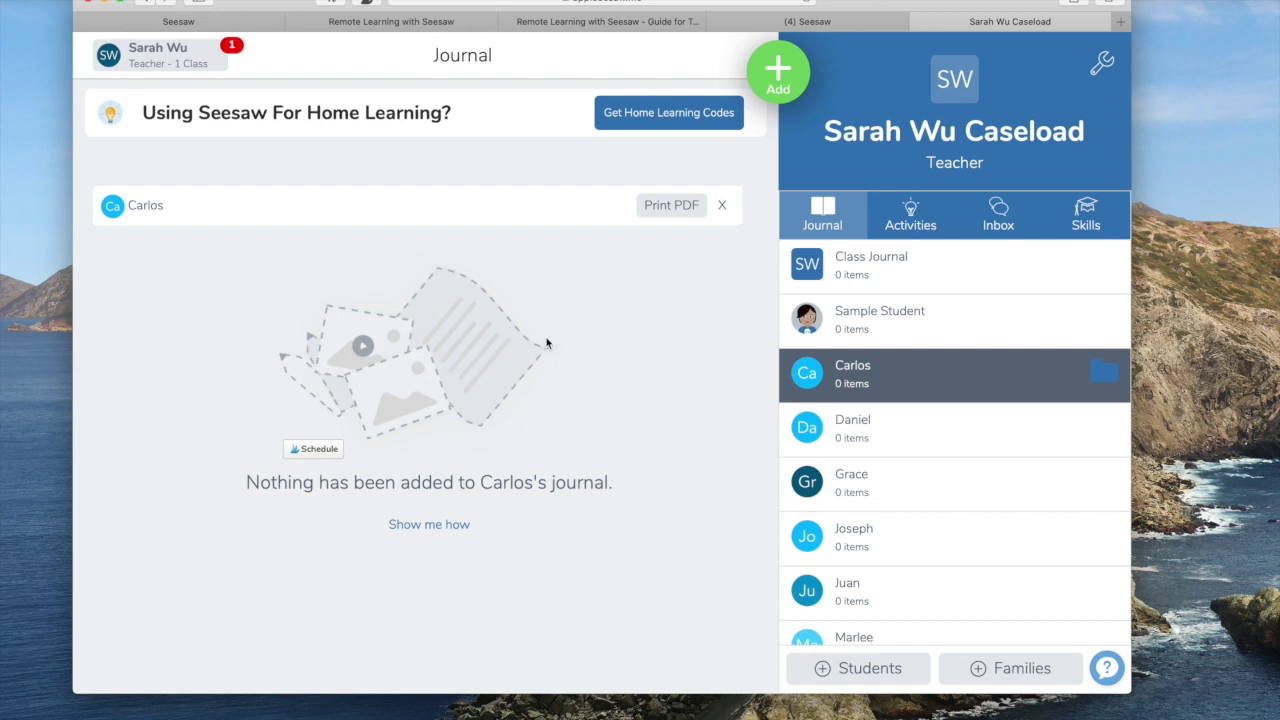
Post student work to the student's journal via Add > Post Student Work and choose Upload.
click(790, 88)
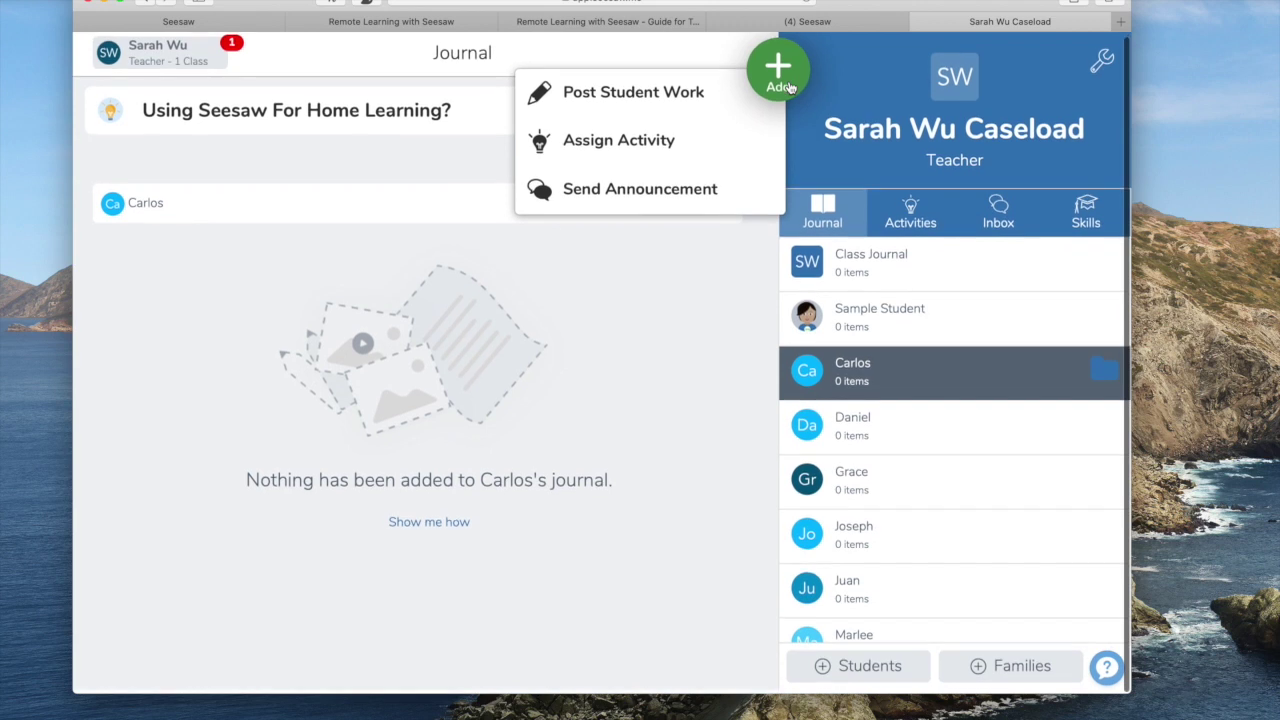
click(691, 112)
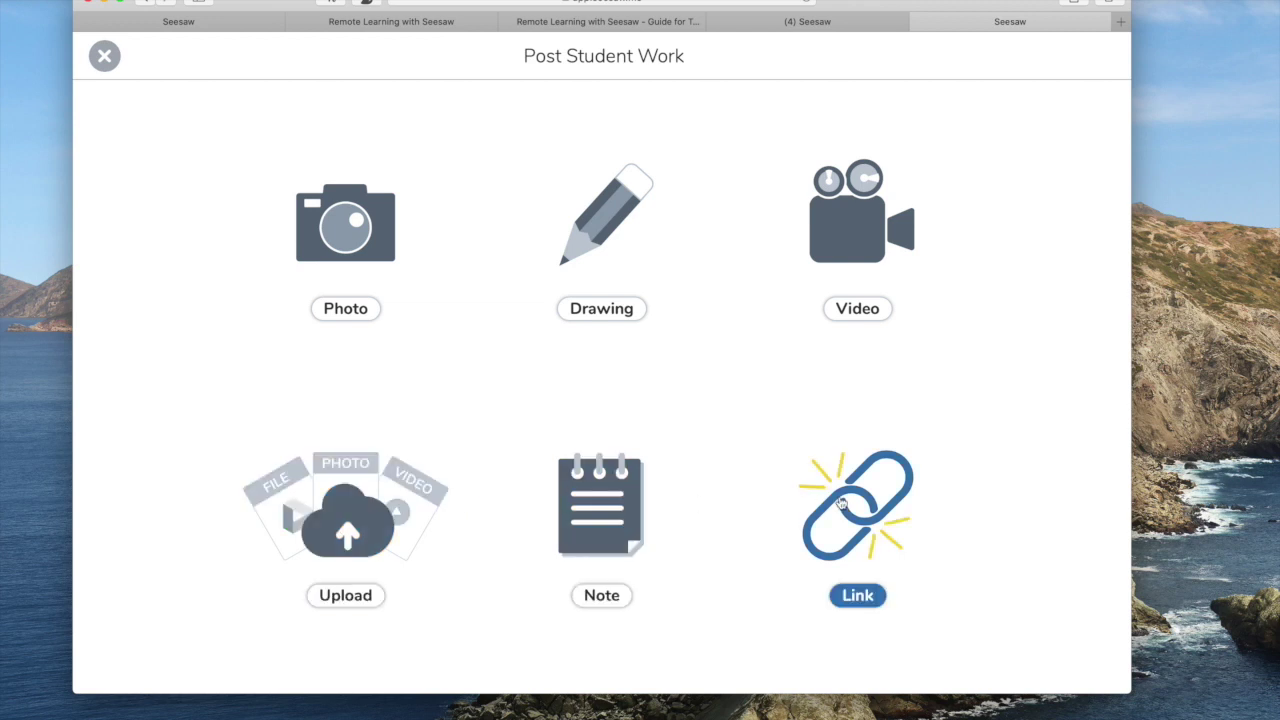
click(346, 516)
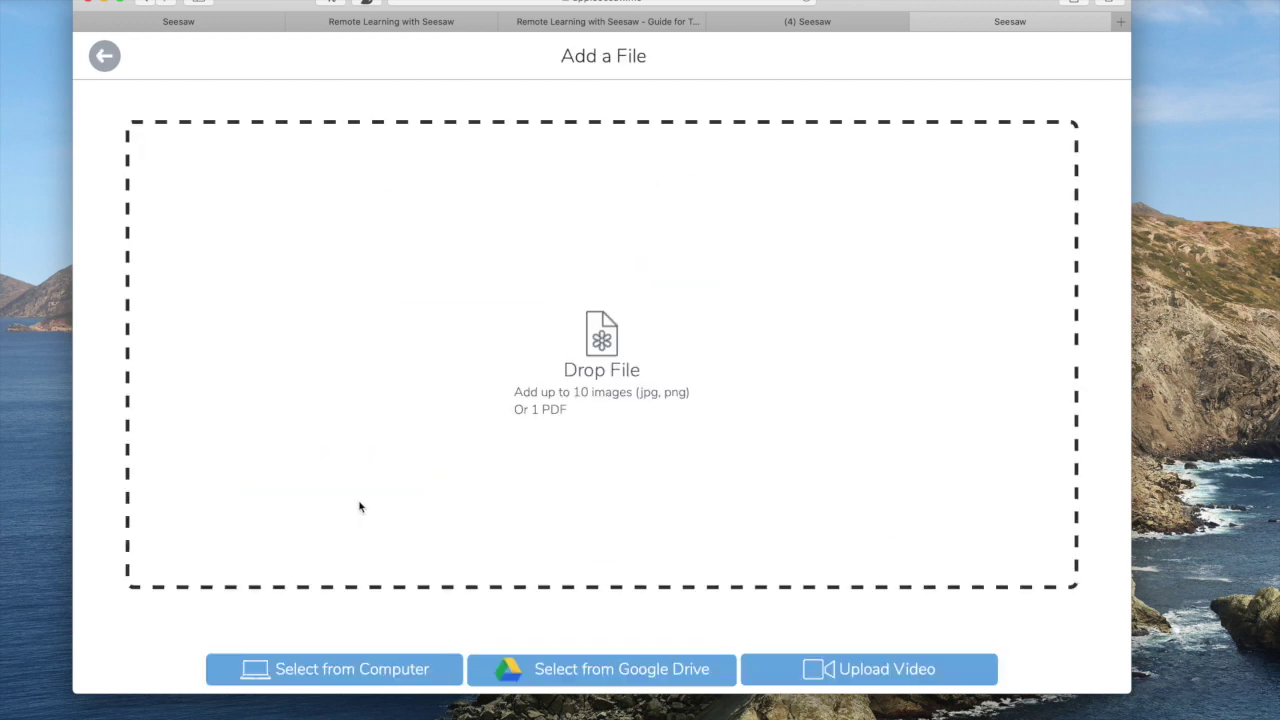
Upload the Writing Assessment PDF, dismiss the annotation upgrade offer, and review page 2.
drag(360, 507, 736, 464)
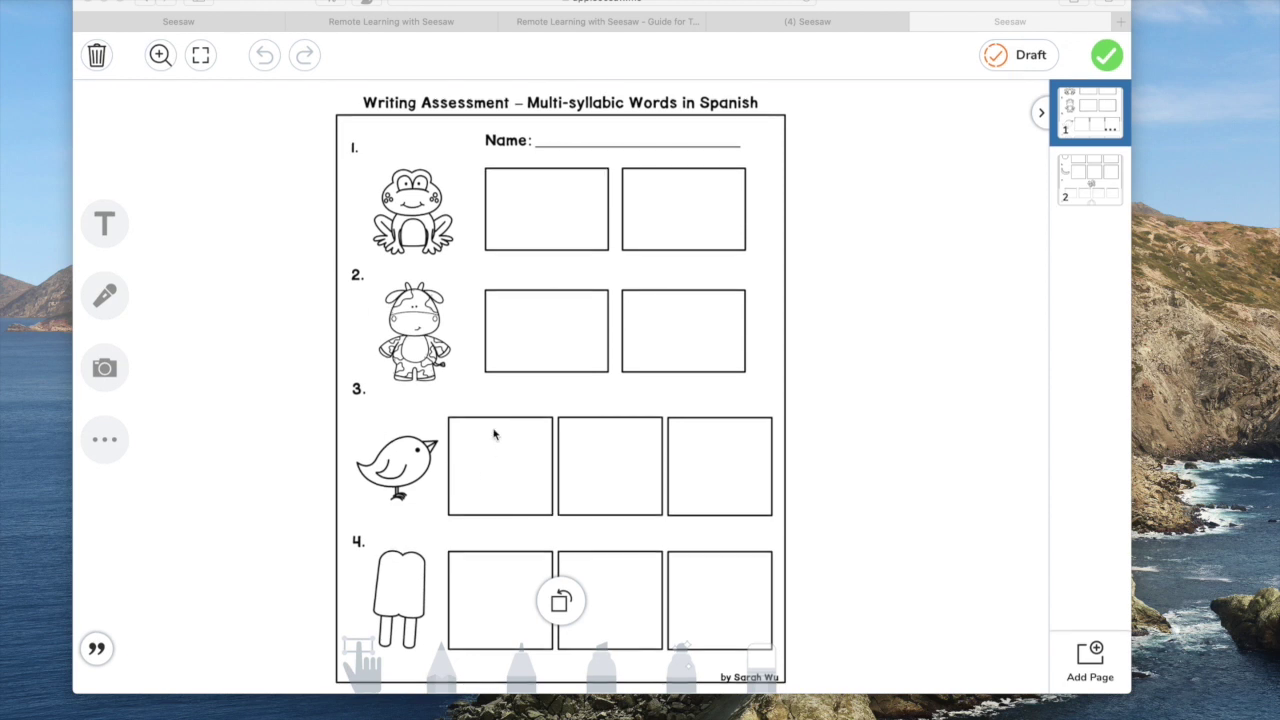
click(540, 612)
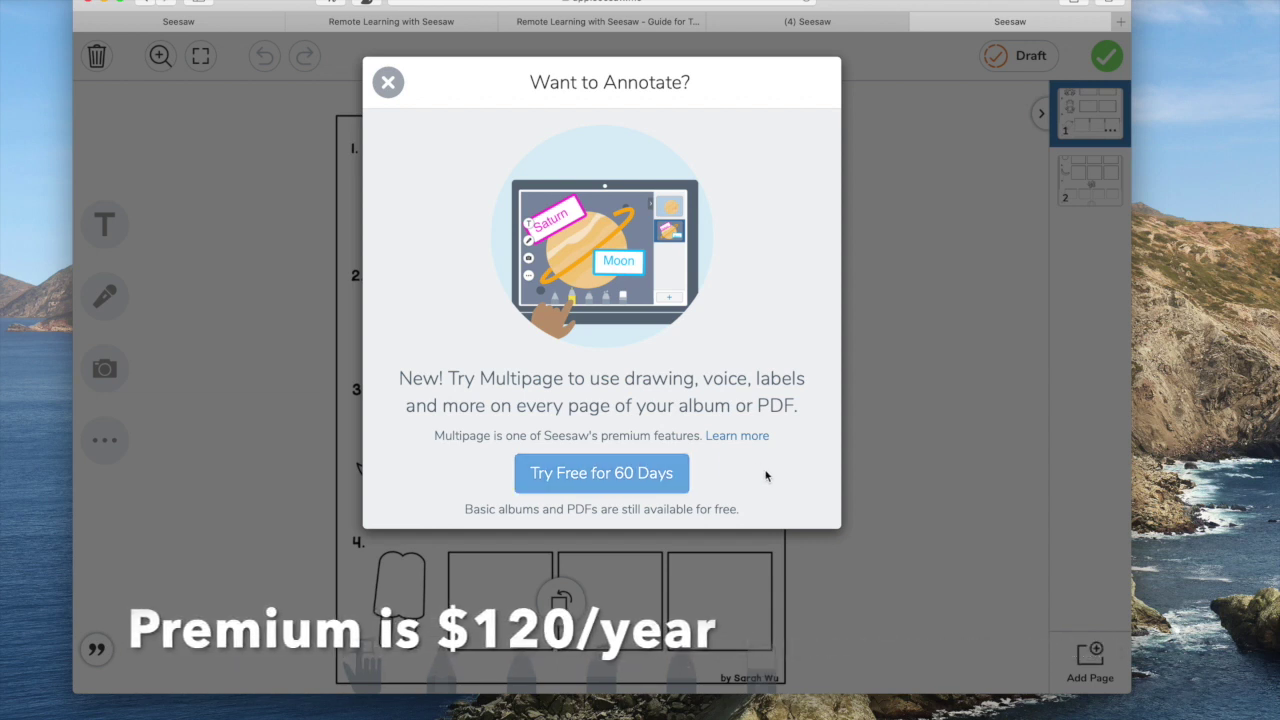
click(390, 86)
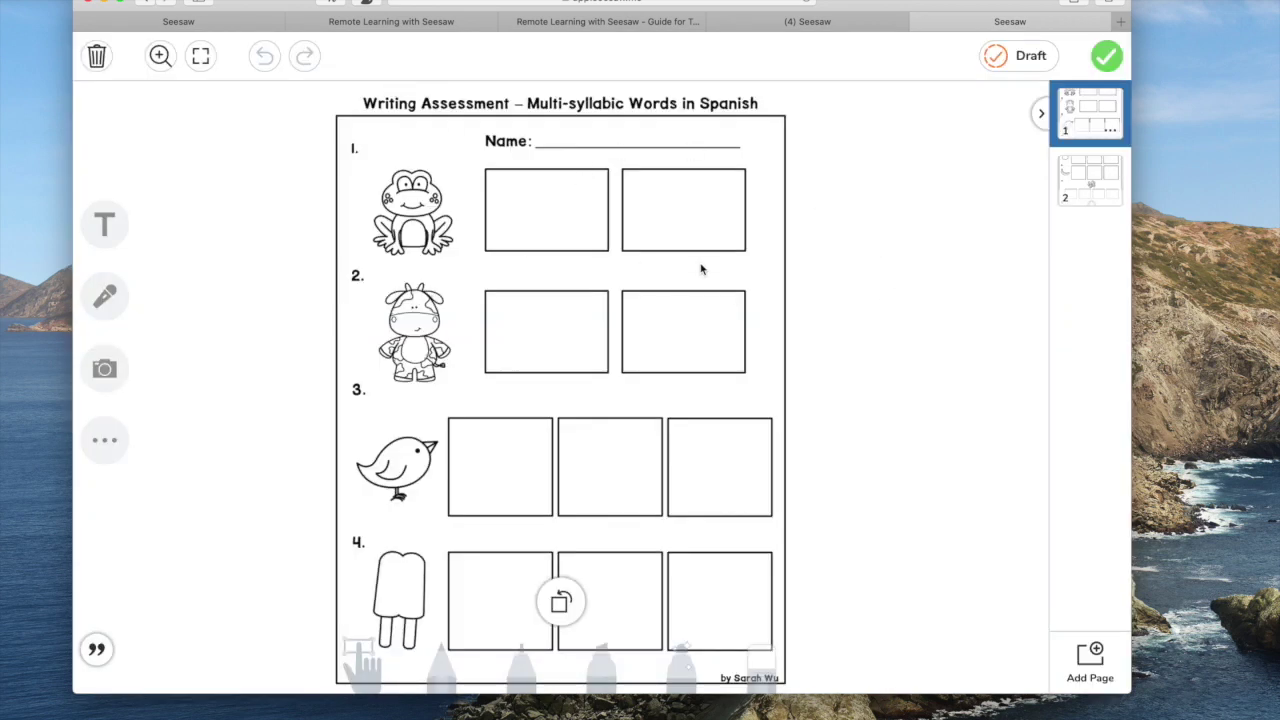
click(1104, 183)
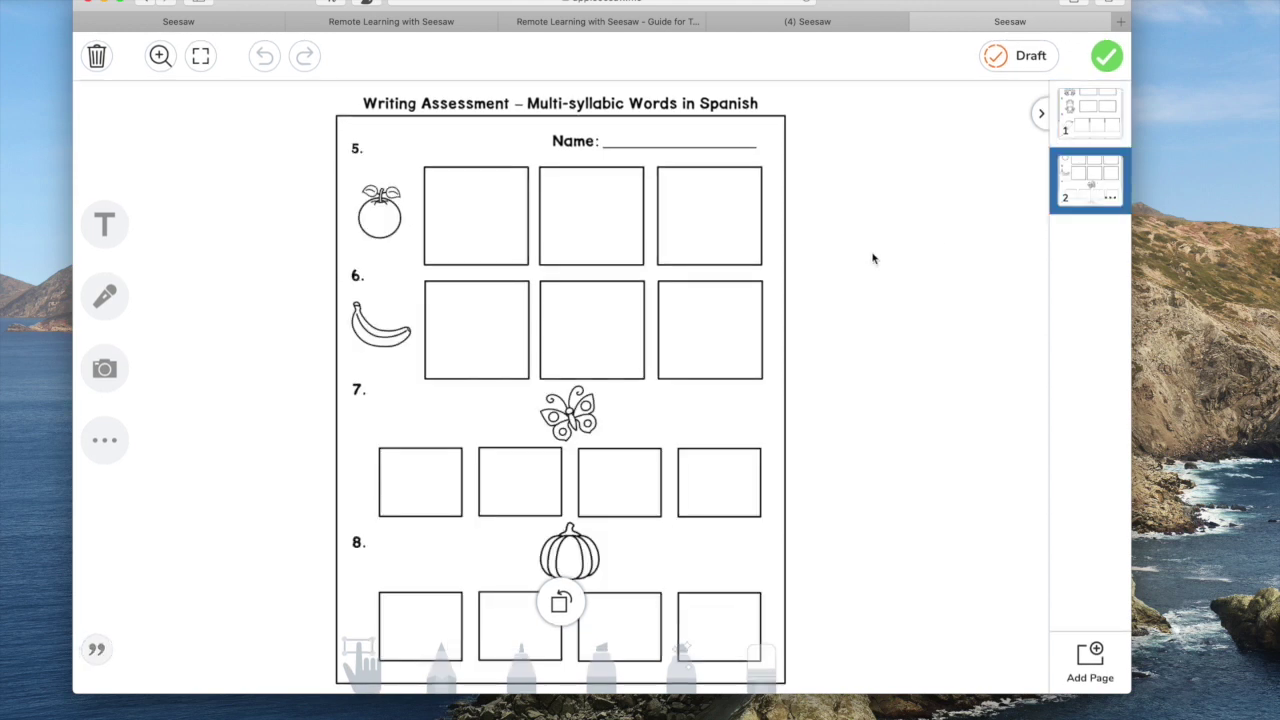
click(1106, 57)
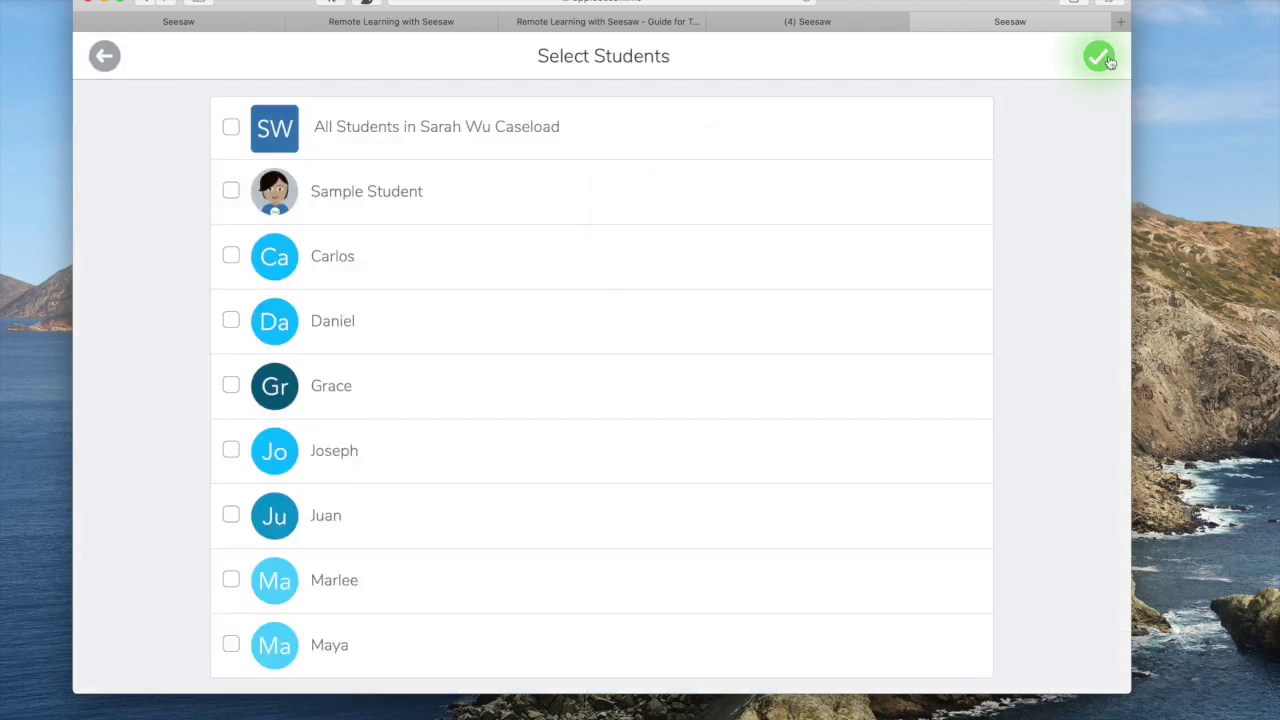
Select the single student as recipient, upload the worksheet post, and view its second page.
click(230, 258)
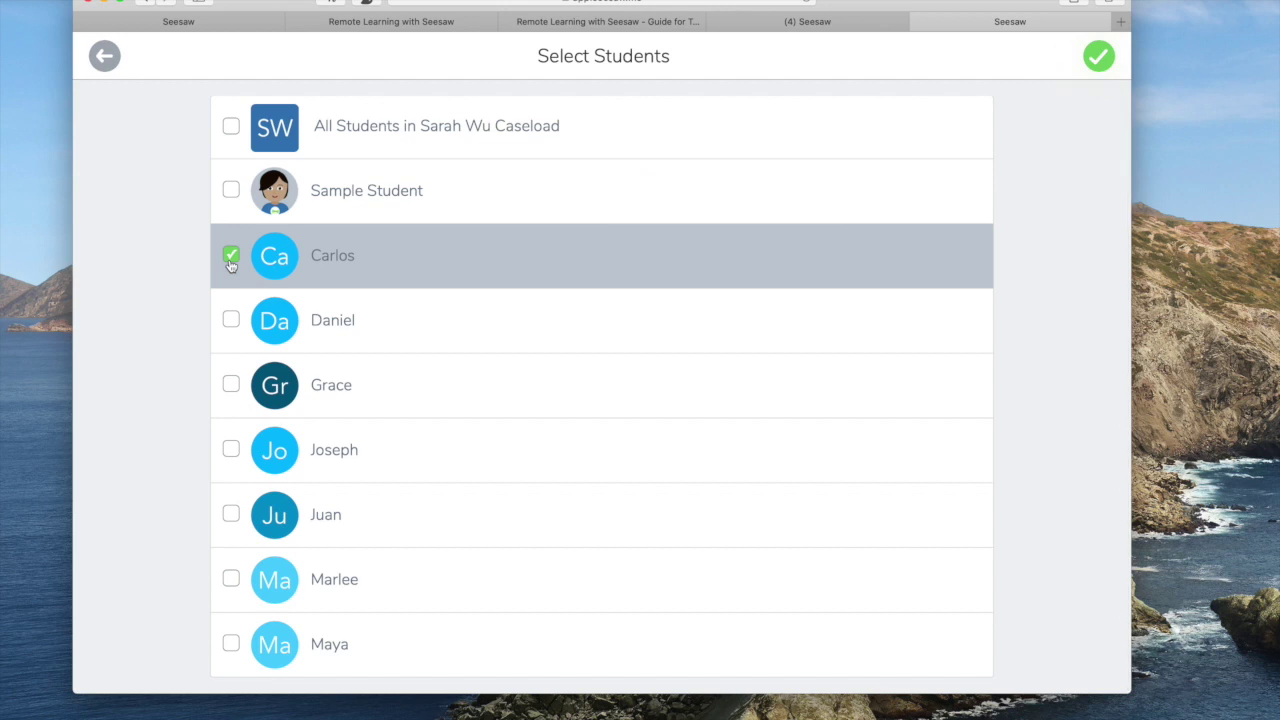
scroll(428, 270, up, 1)
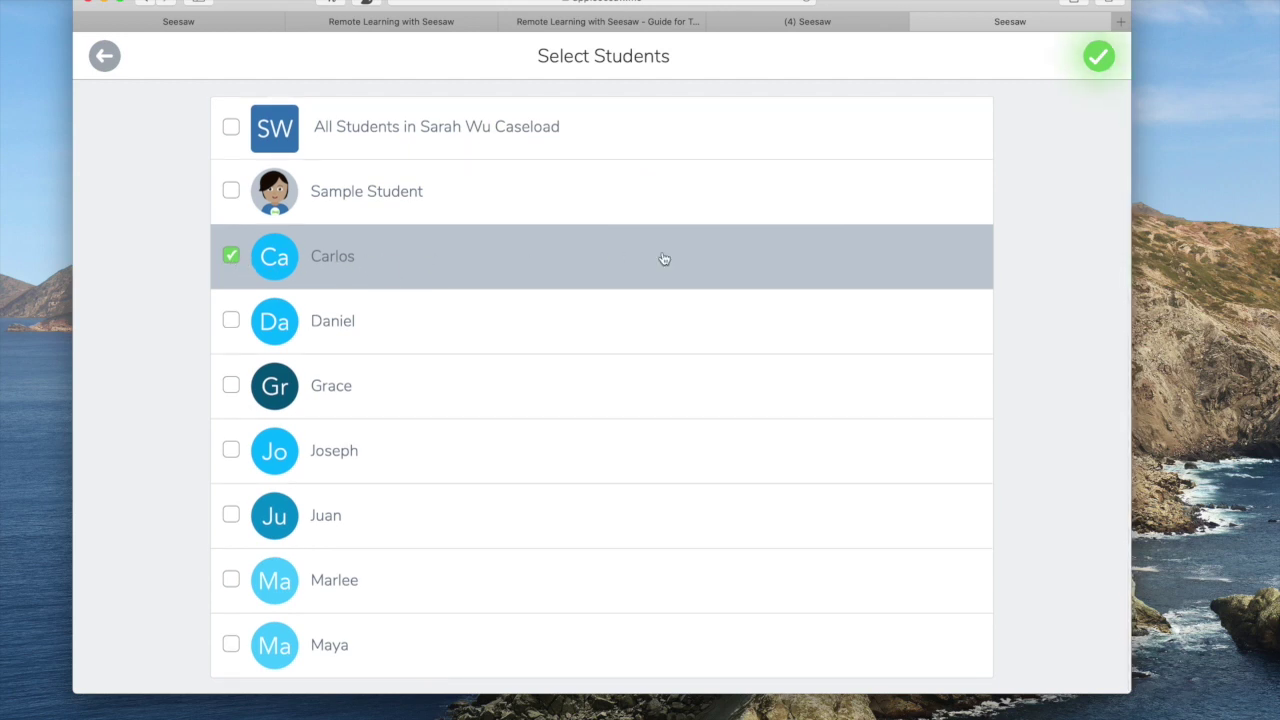
scroll(626, 271, down, 1)
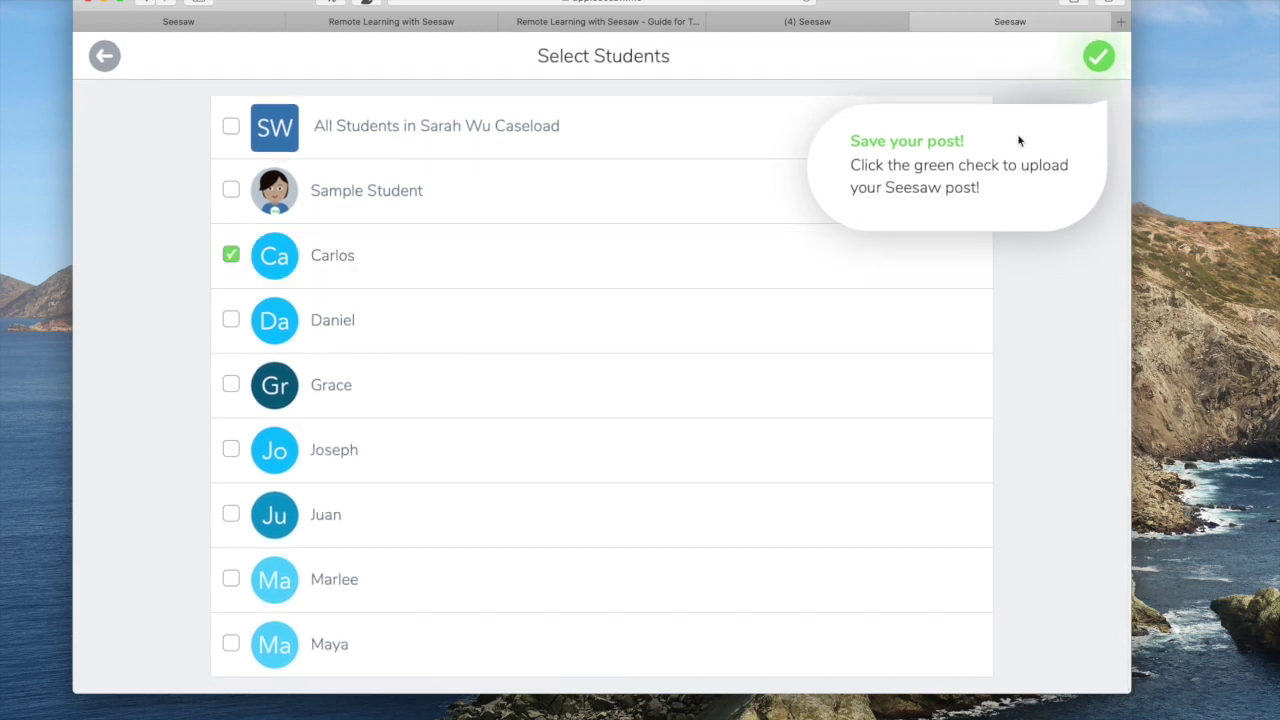
click(1098, 57)
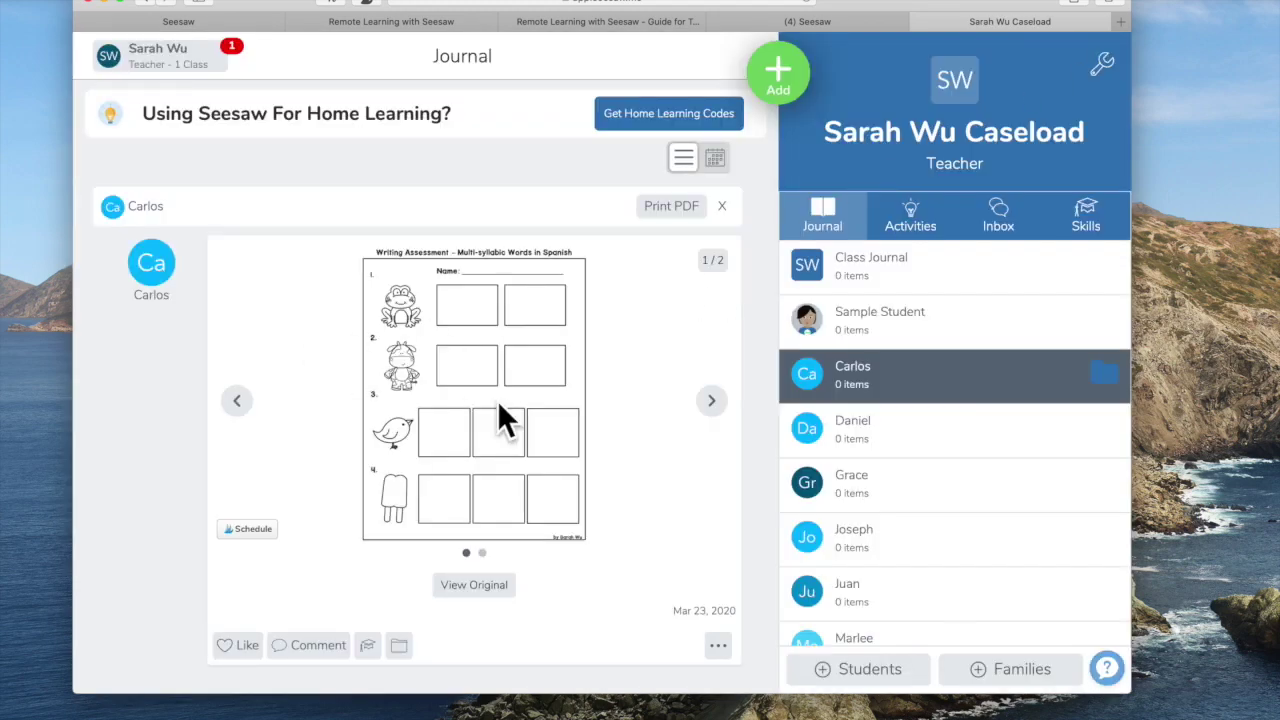
click(712, 399)
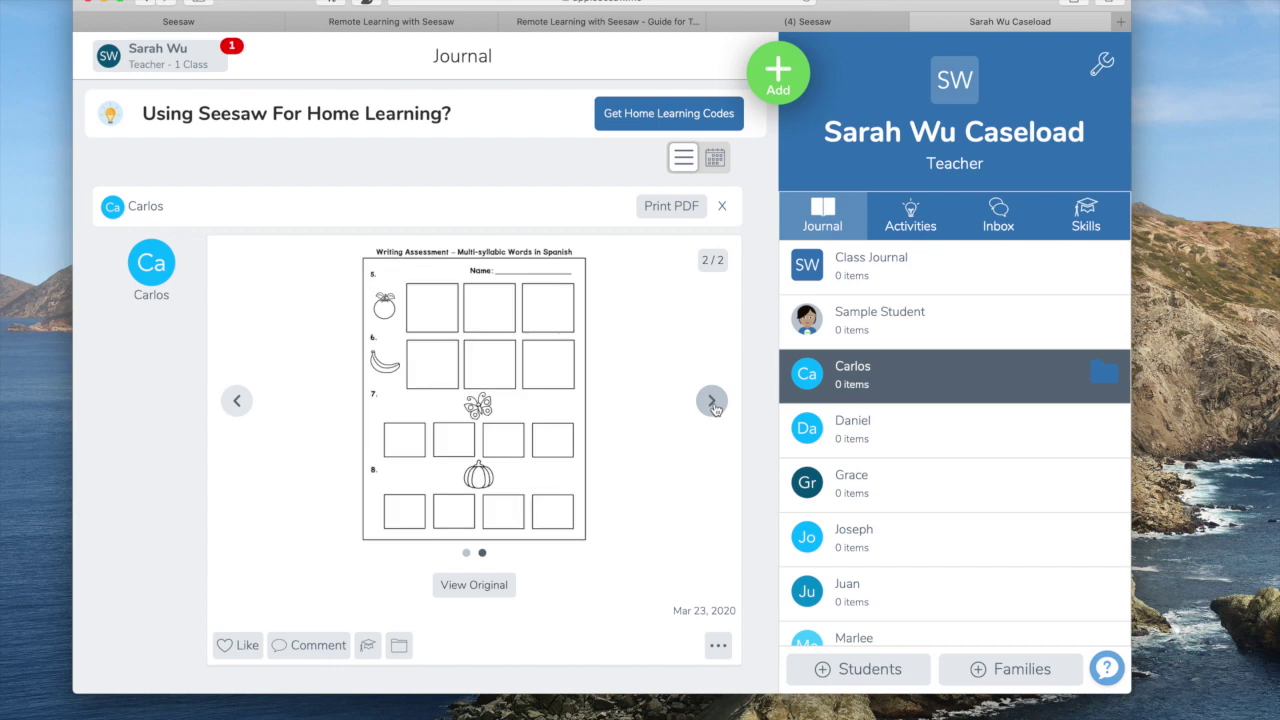
click(238, 401)
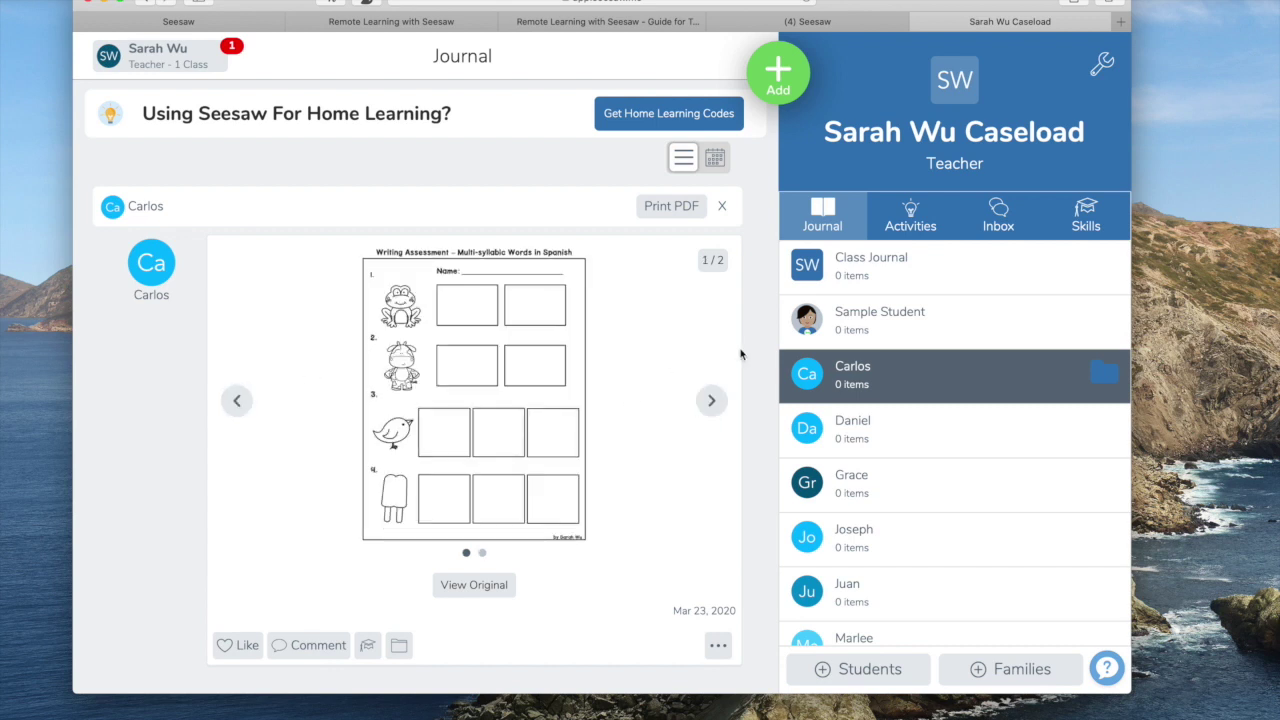
click(1104, 371)
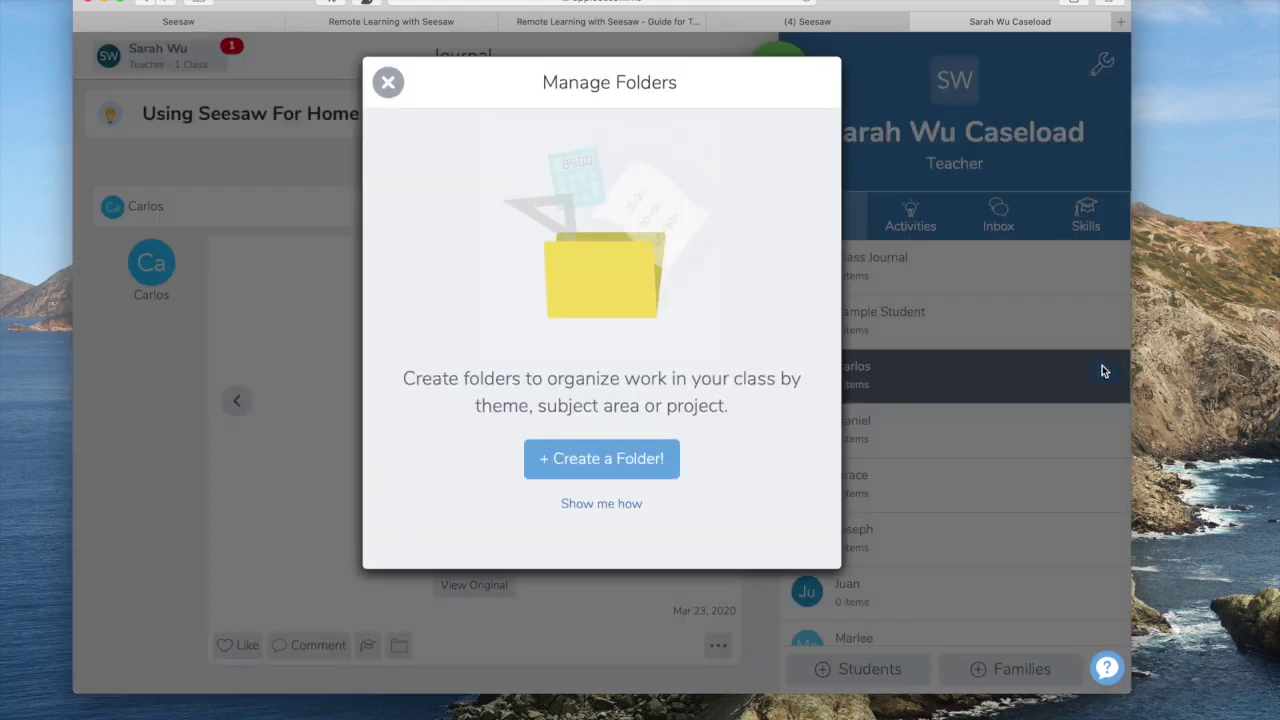
click(390, 84)
click(389, 83)
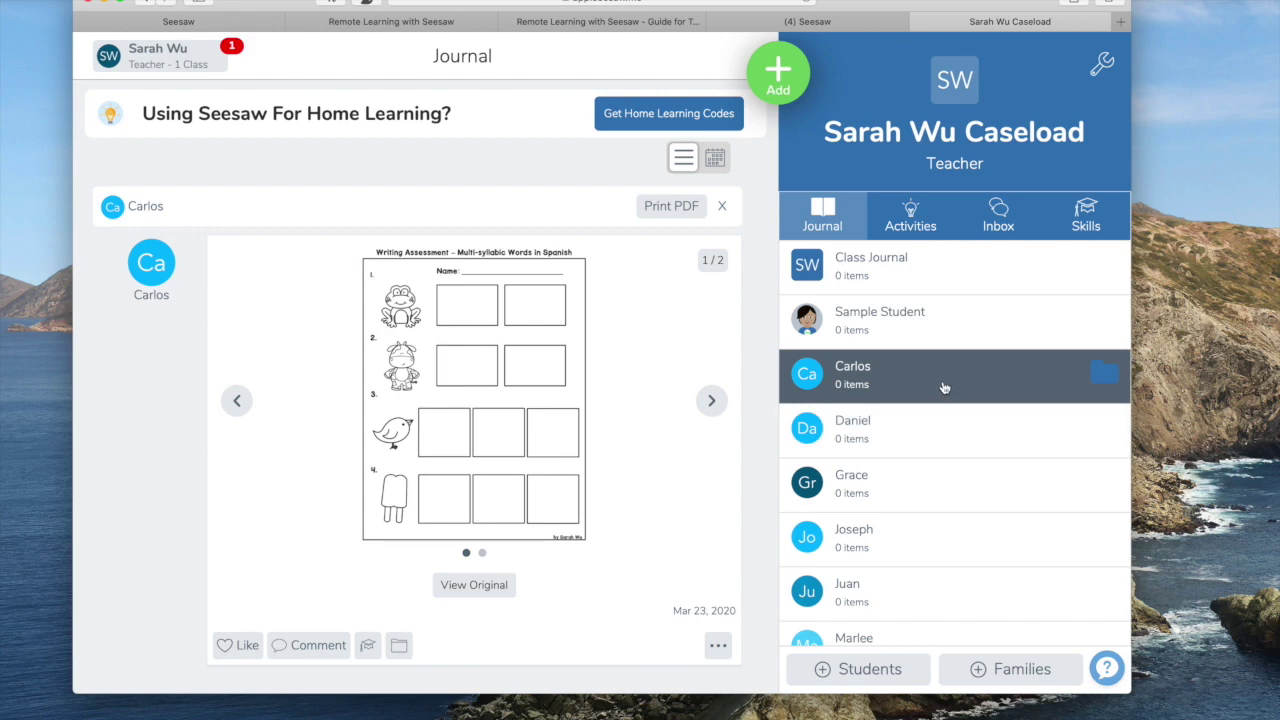
scroll(1000, 560, down, 1)
Turn on Family Access for the class and close the invite page without sending invites.
click(1022, 670)
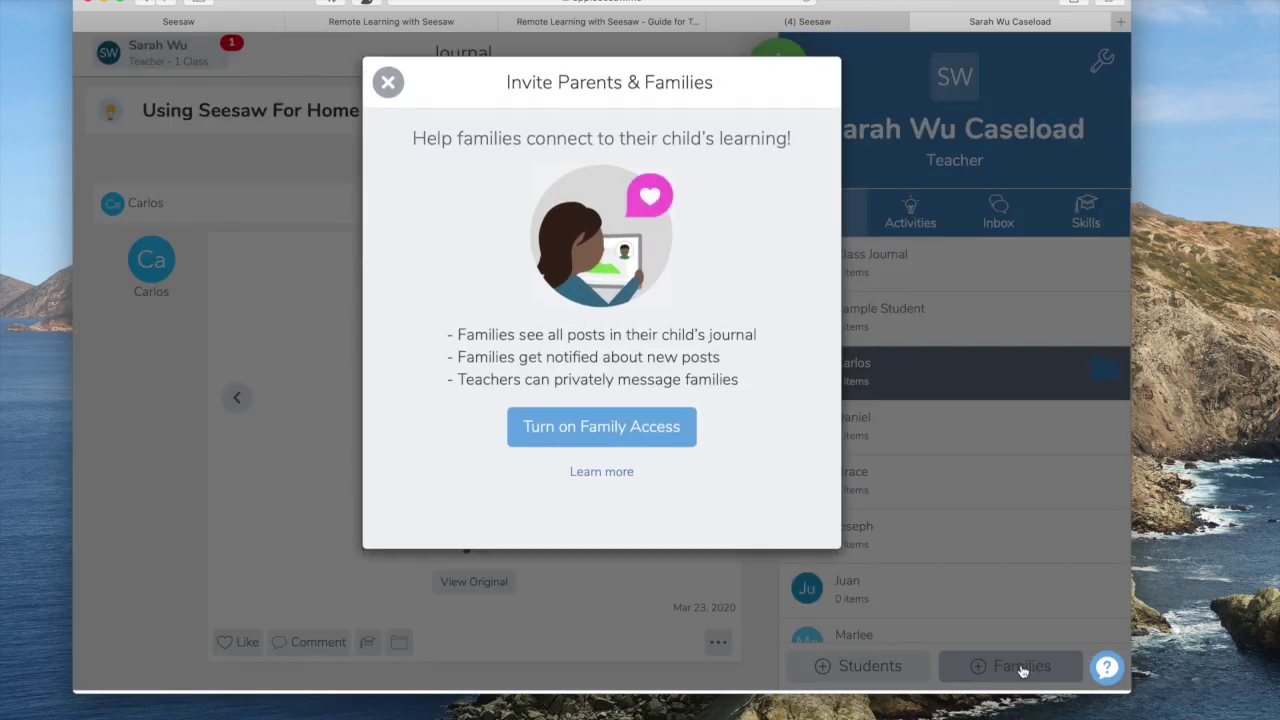
click(607, 430)
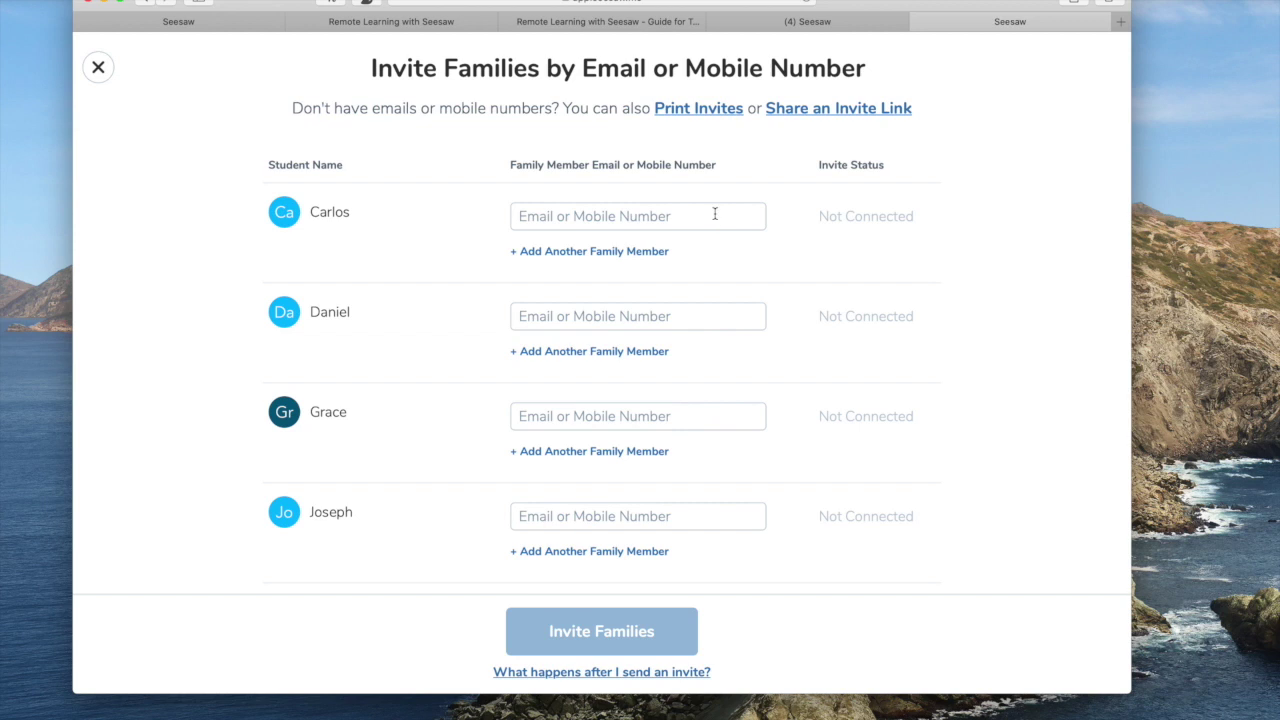
scroll(600, 221, down, 1)
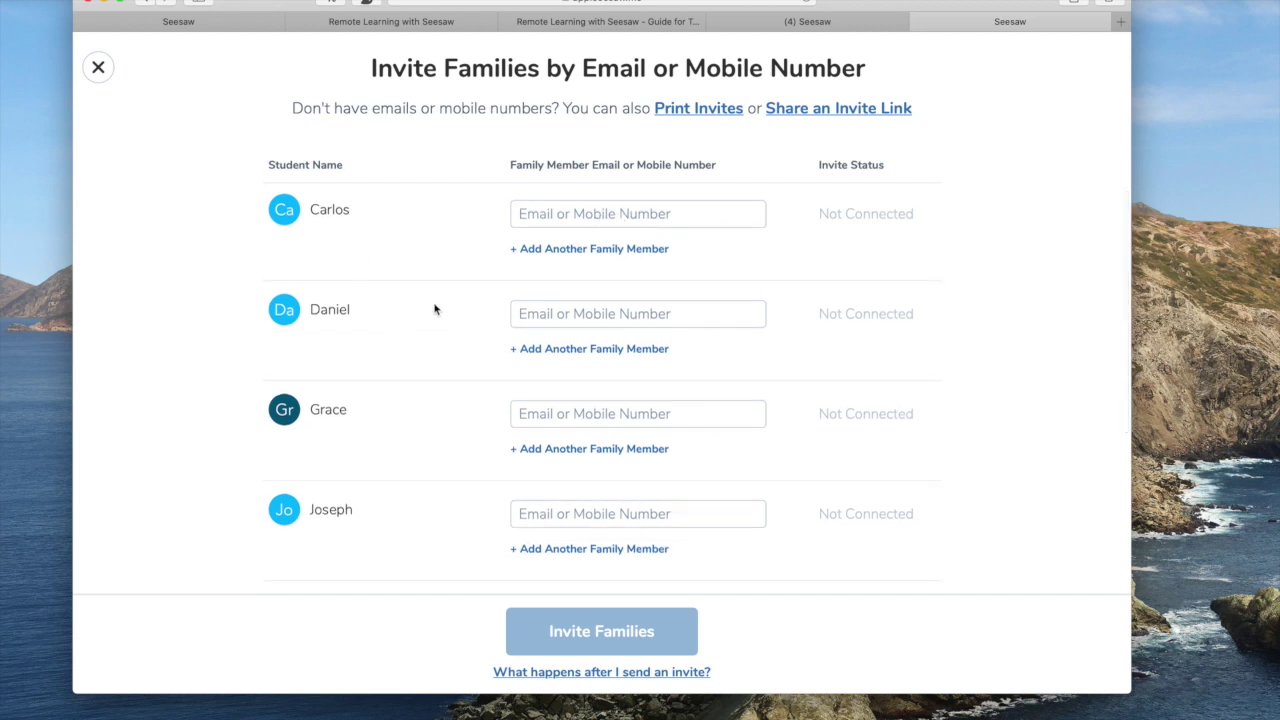
scroll(432, 309, down, 5)
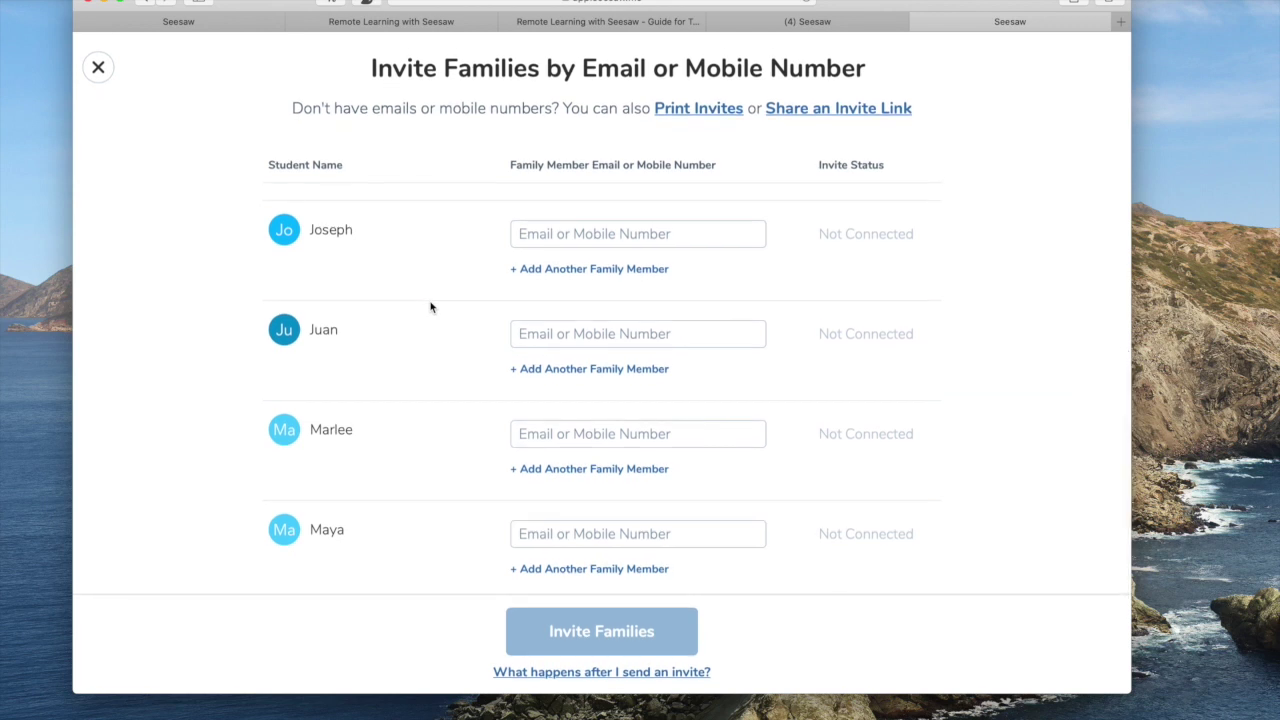
scroll(432, 307, up, 5)
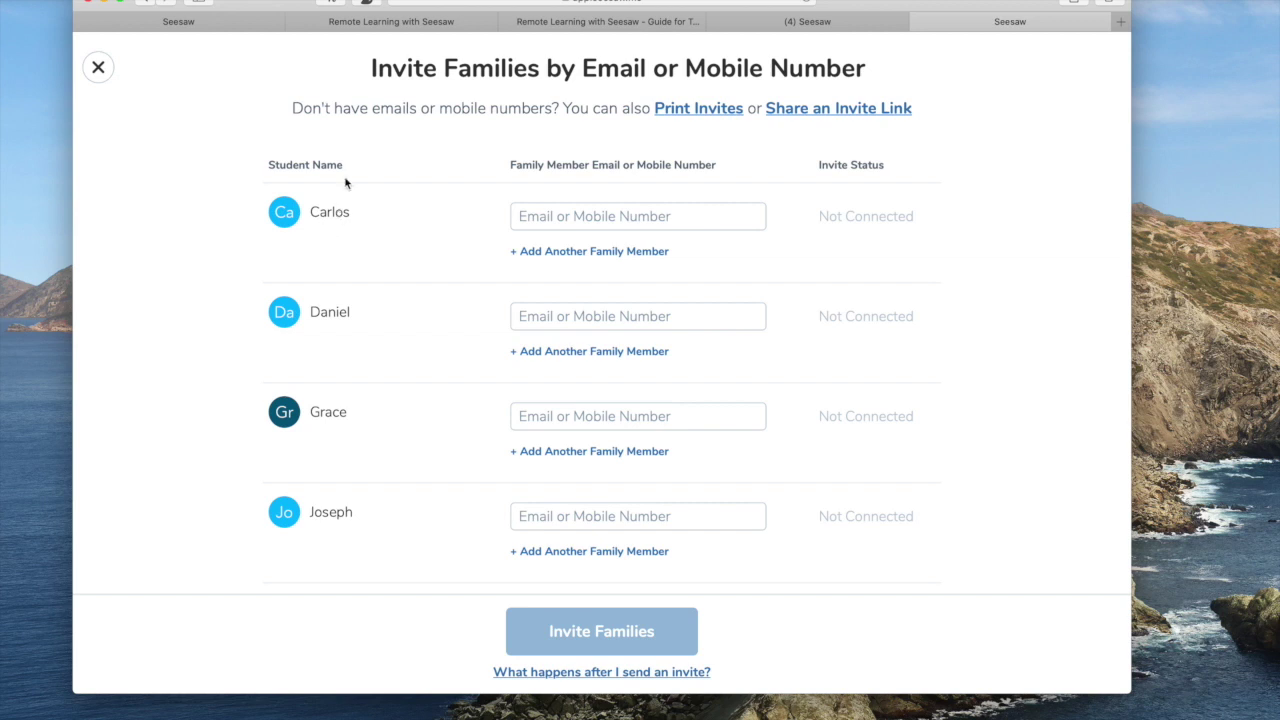
click(98, 68)
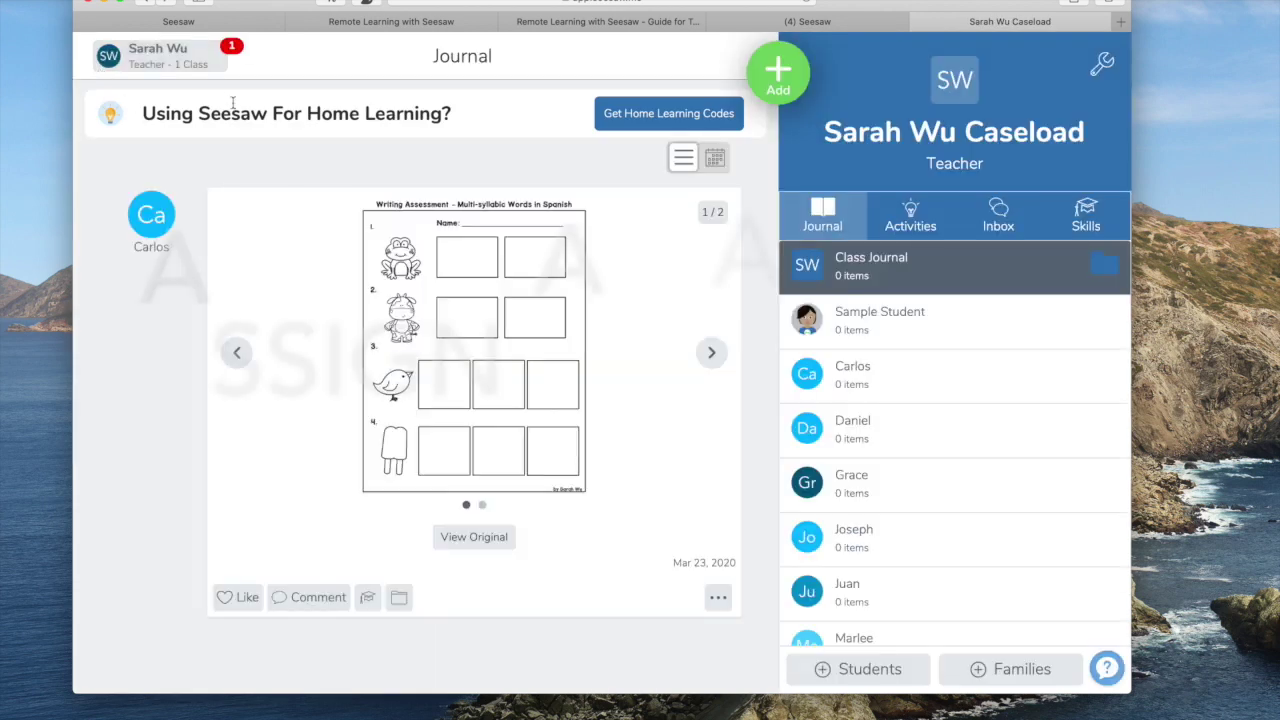
Open the community Activity Library from the Add menu's Assign Activity option.
click(772, 104)
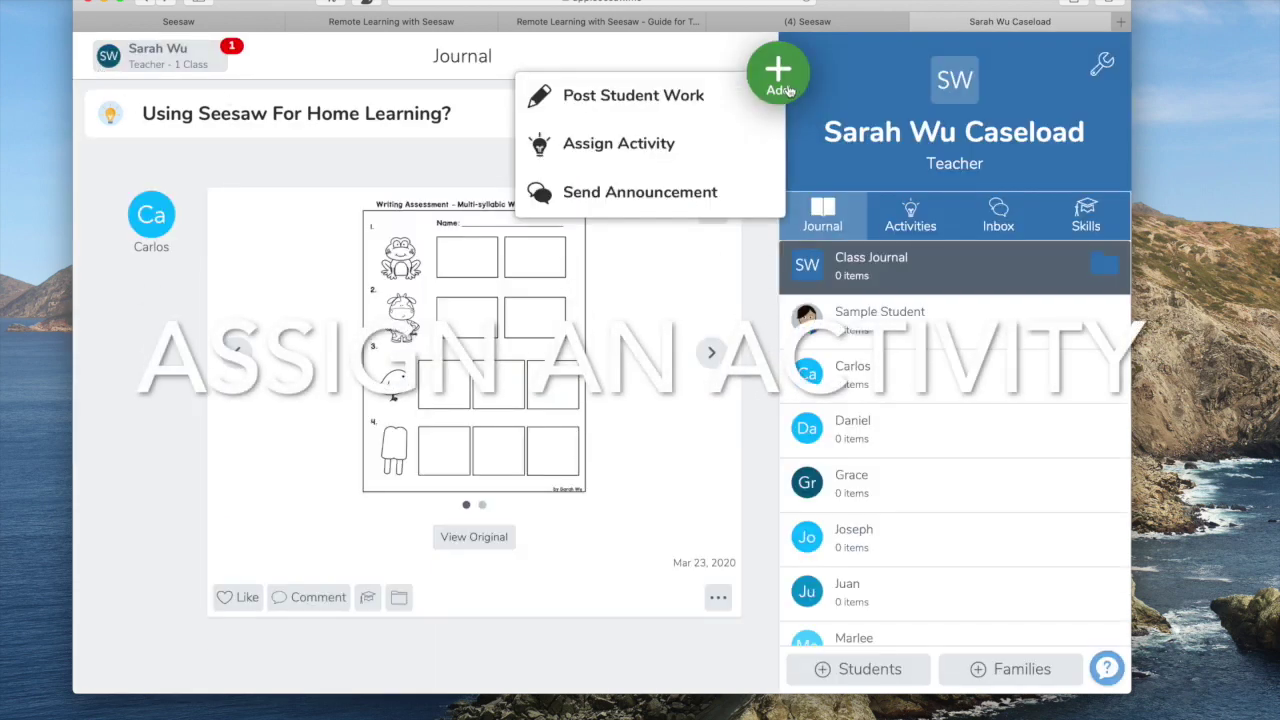
click(688, 146)
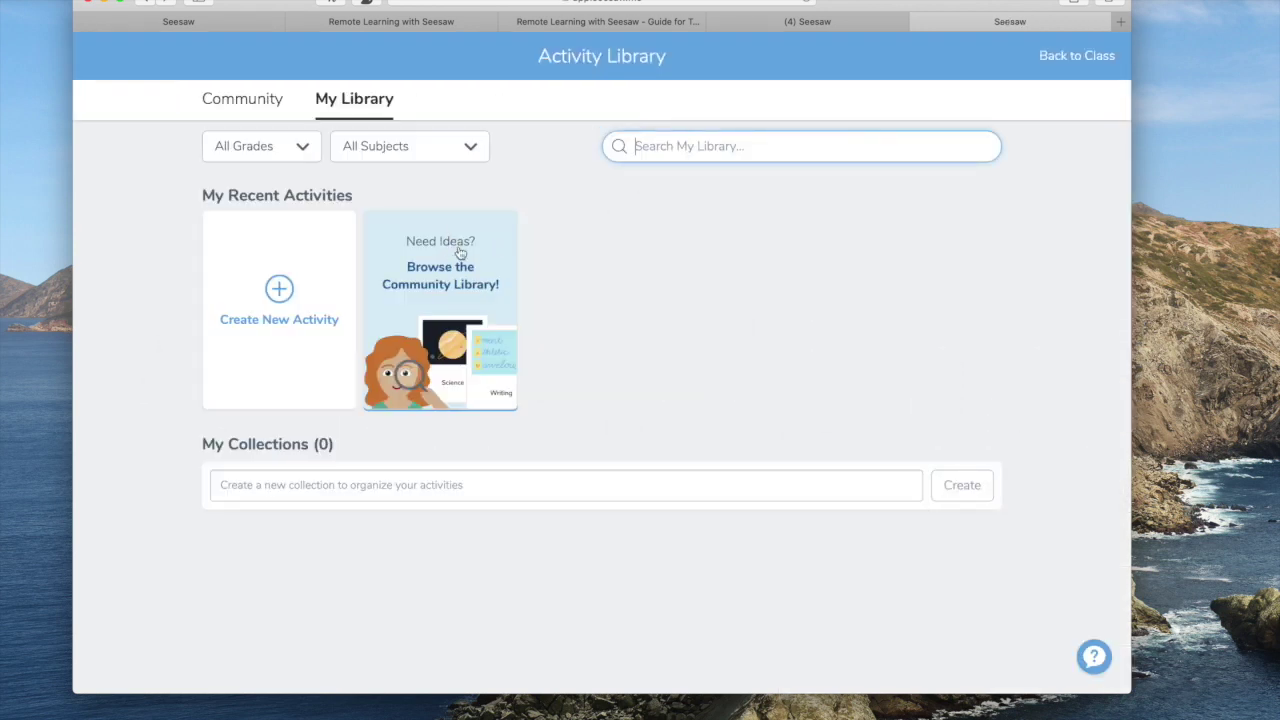
click(423, 296)
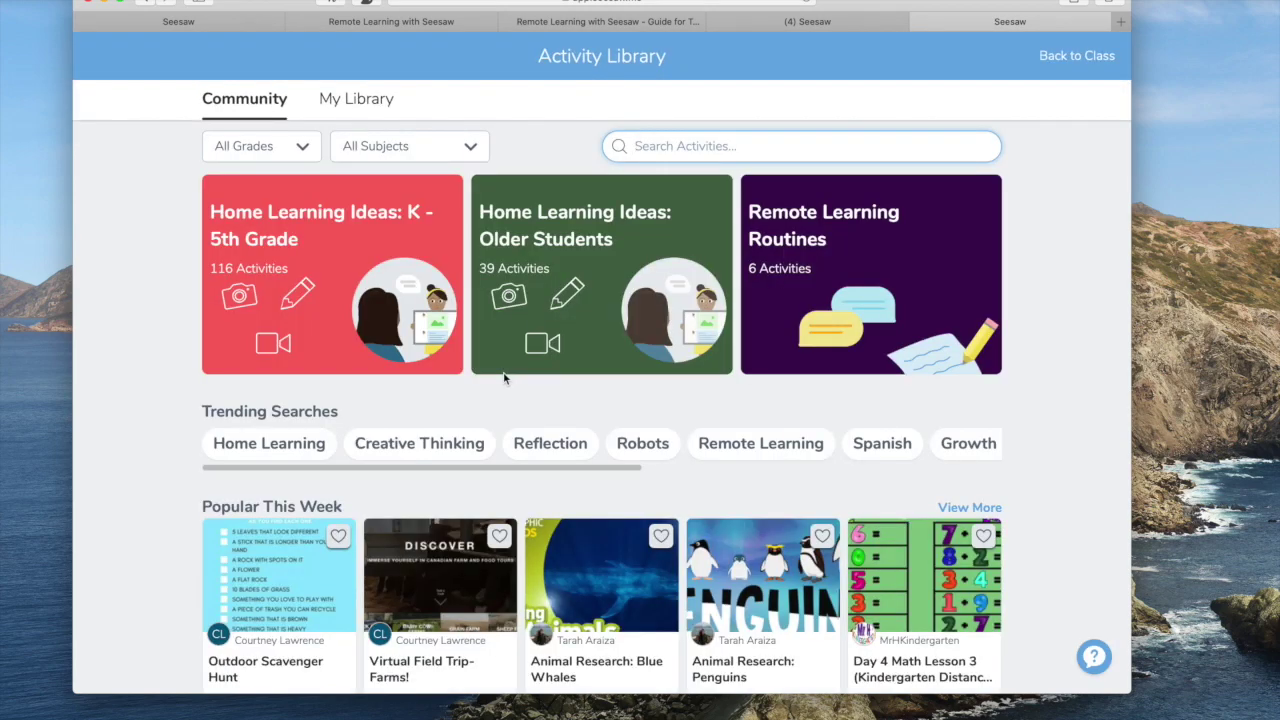
Scroll through the shared activities, then return to the journal's Add menu choices.
scroll(504, 377, down, 10)
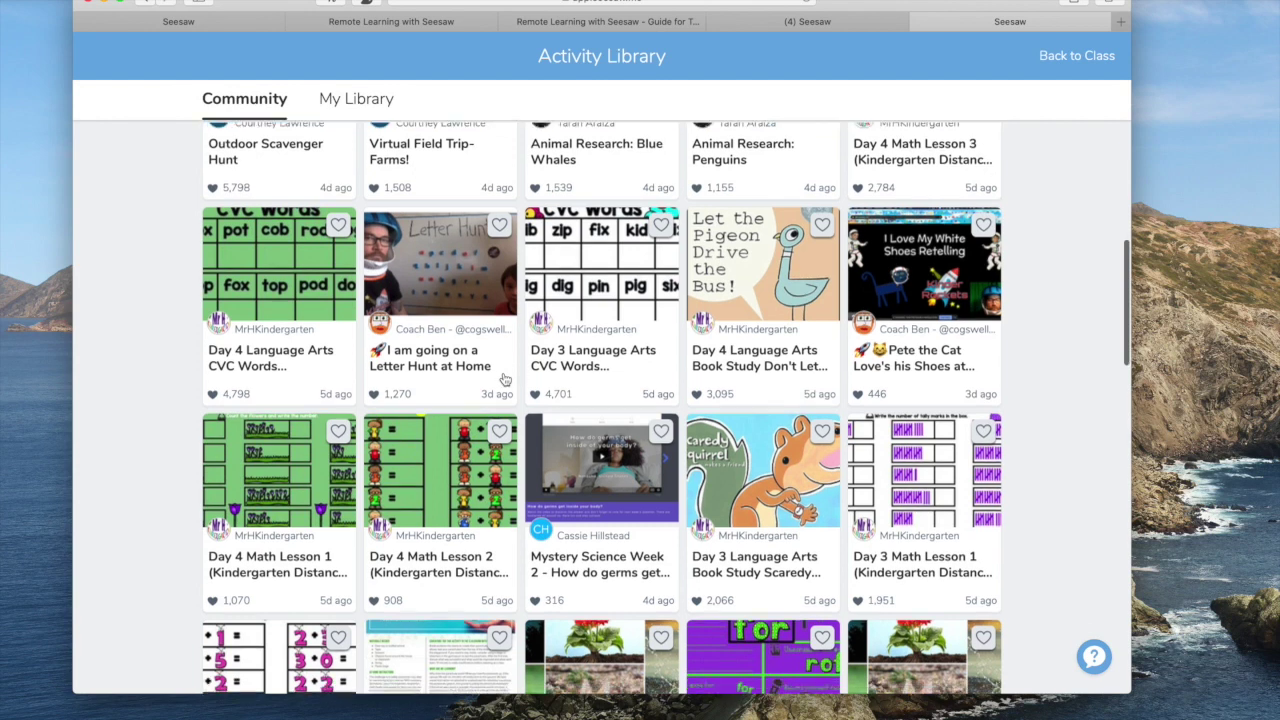
scroll(504, 377, down, 4)
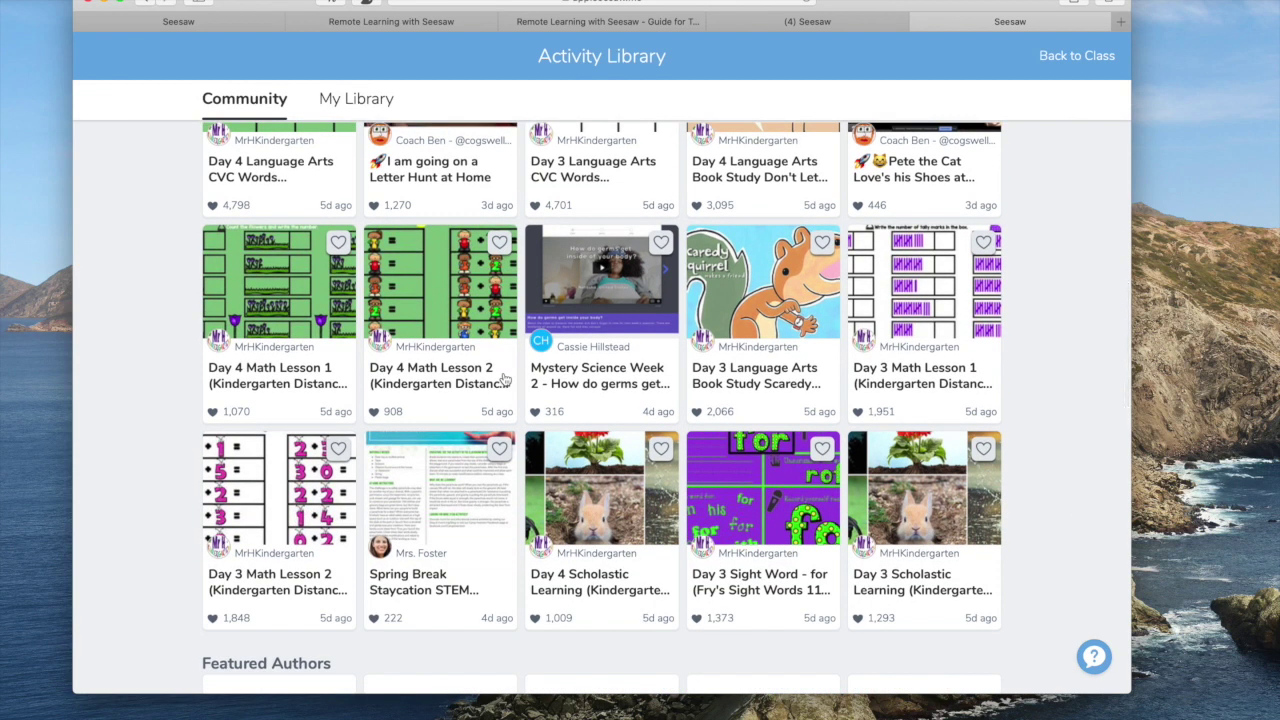
scroll(504, 379, down, 9)
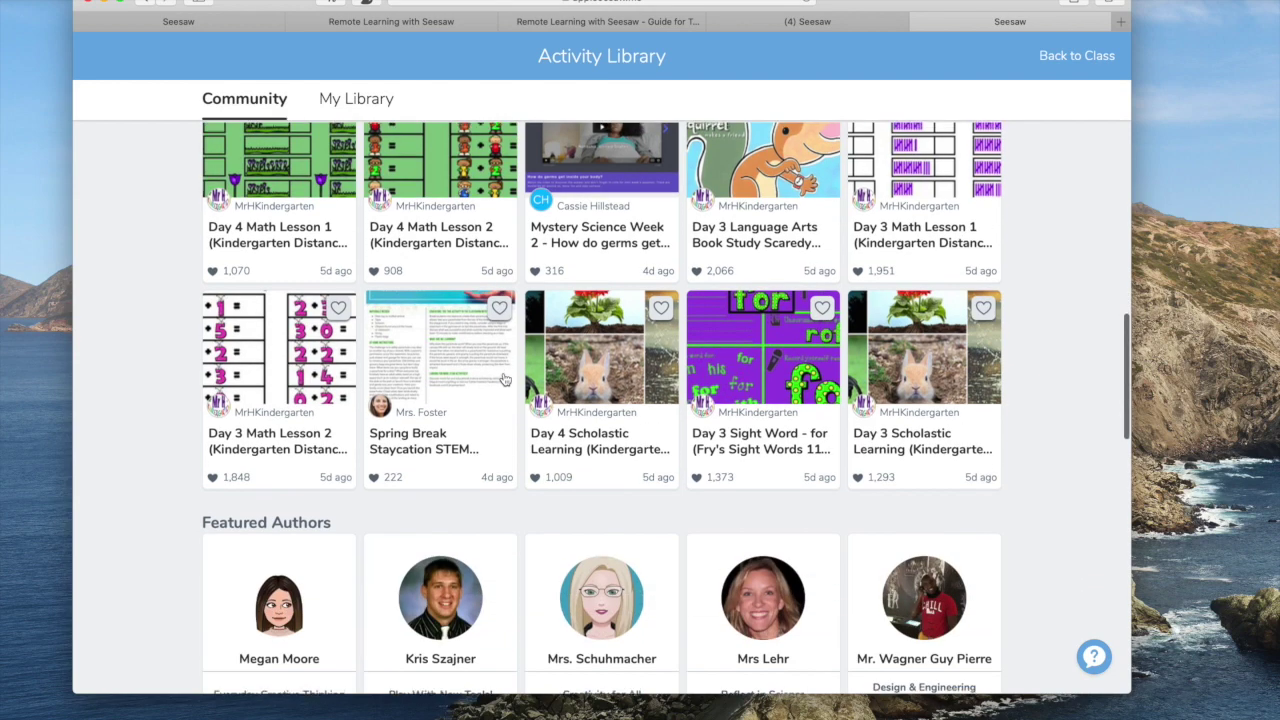
scroll(504, 379, down, 8)
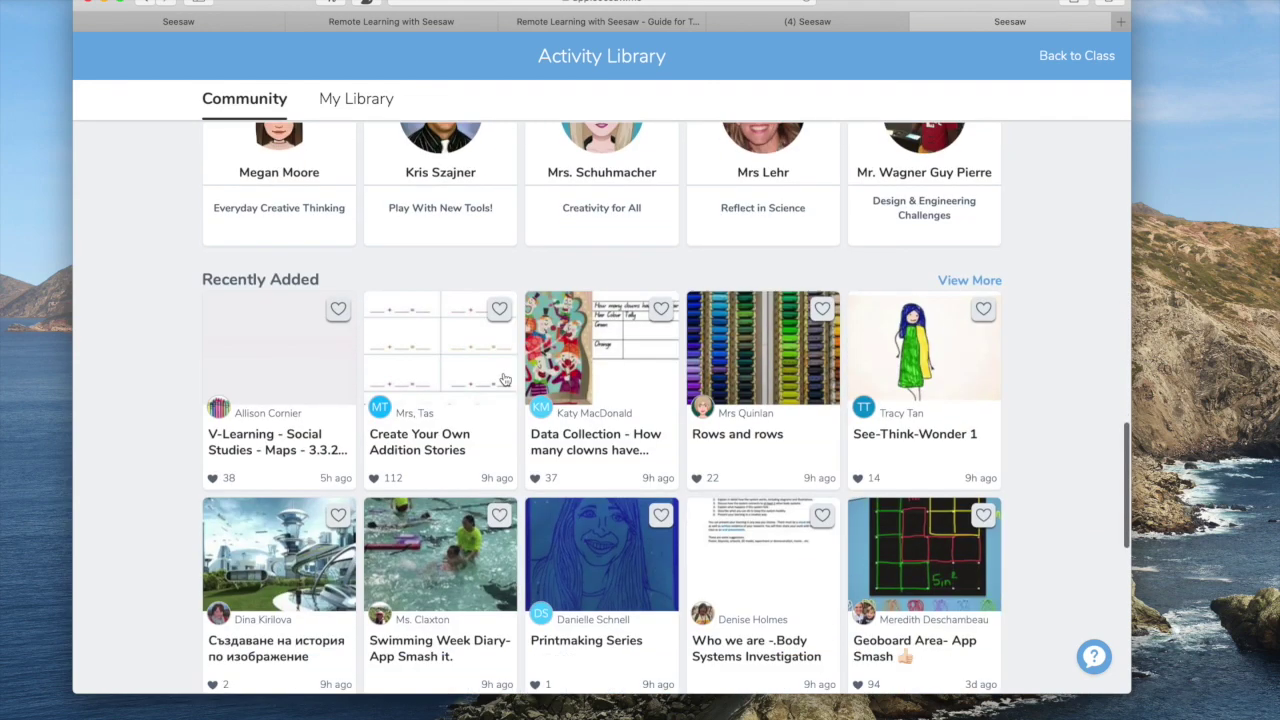
scroll(504, 379, down, 7)
scroll(505, 379, down, 2)
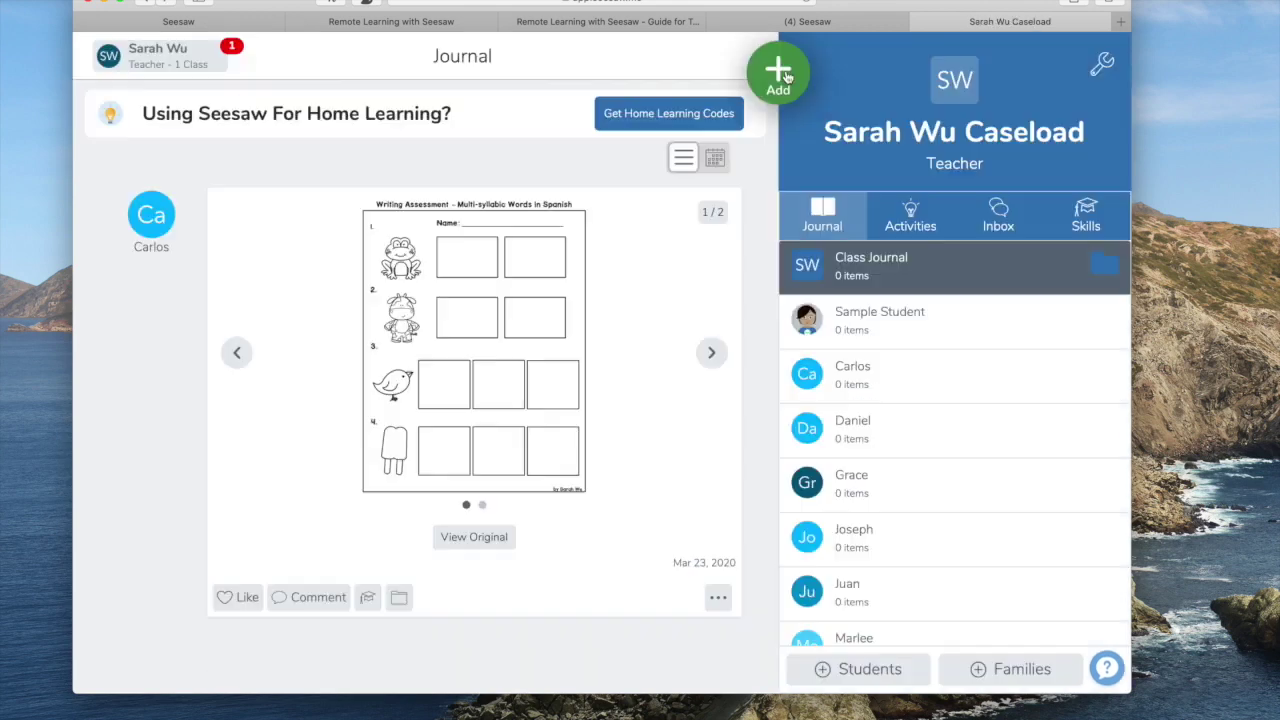
click(780, 75)
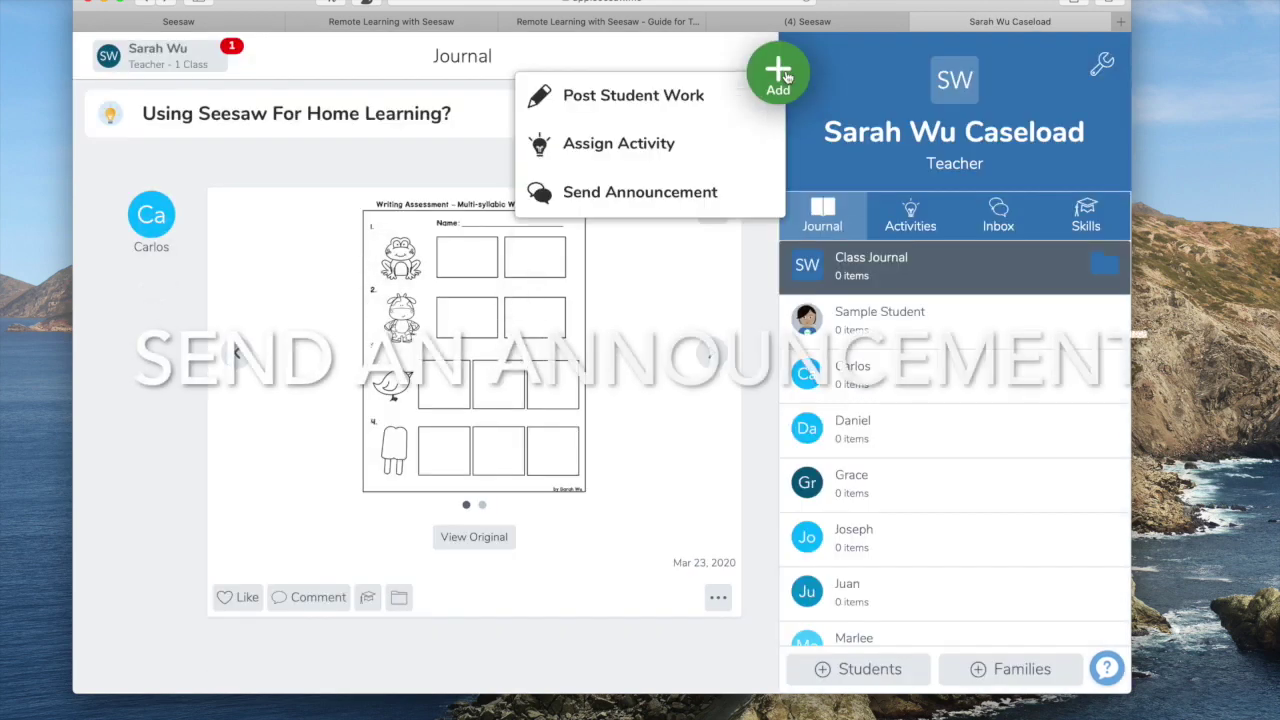
Start a new announcement addressed to All Students and Family Members (8).
click(683, 192)
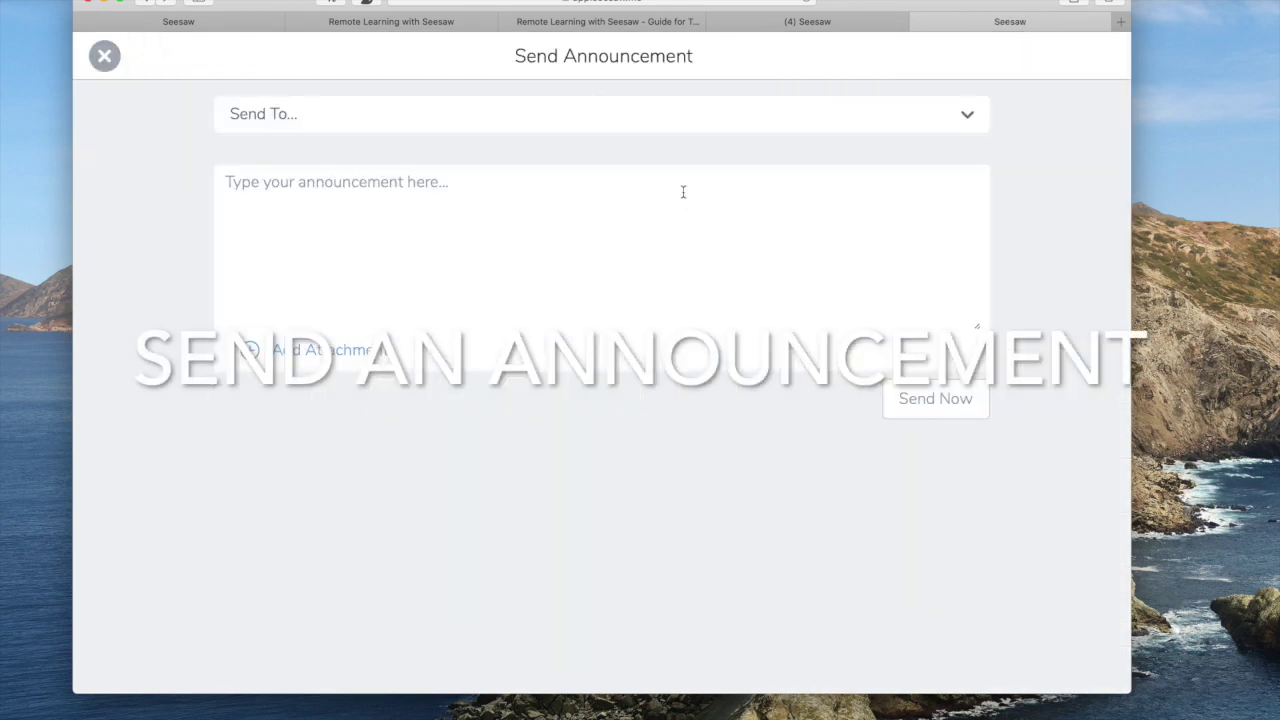
click(971, 116)
click(275, 146)
text(H)
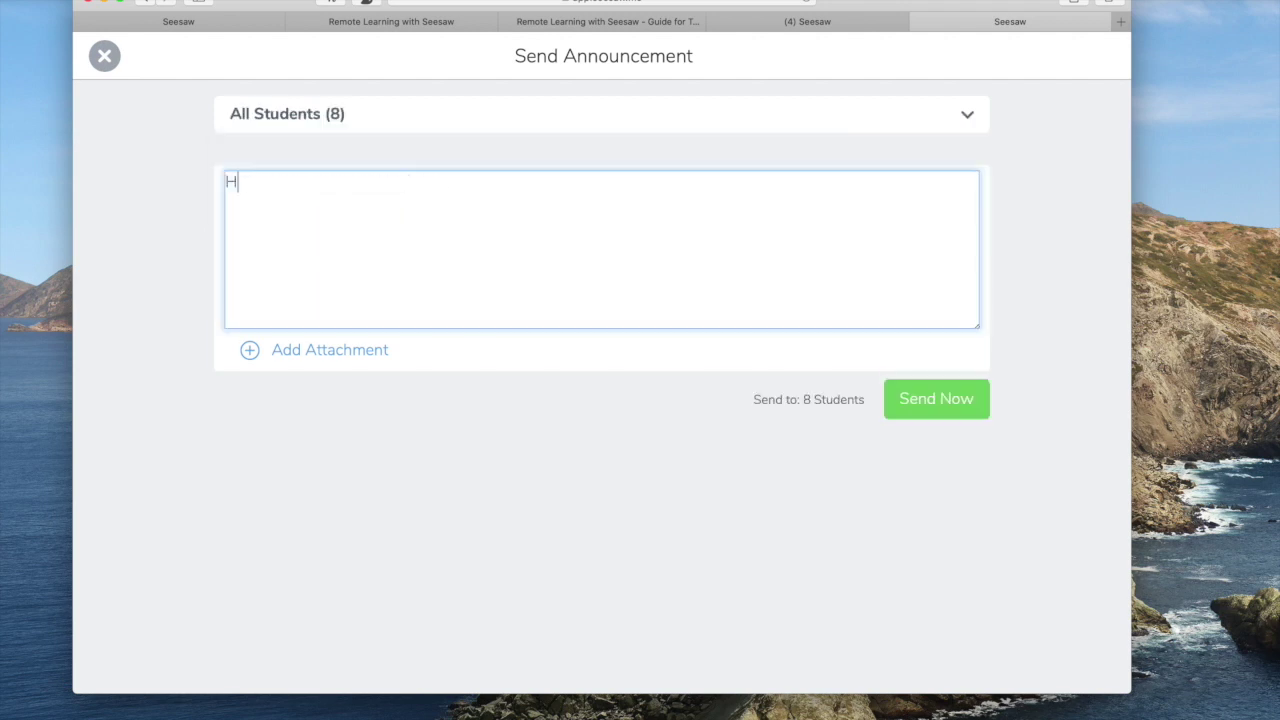
key(BackSpace)
click(944, 110)
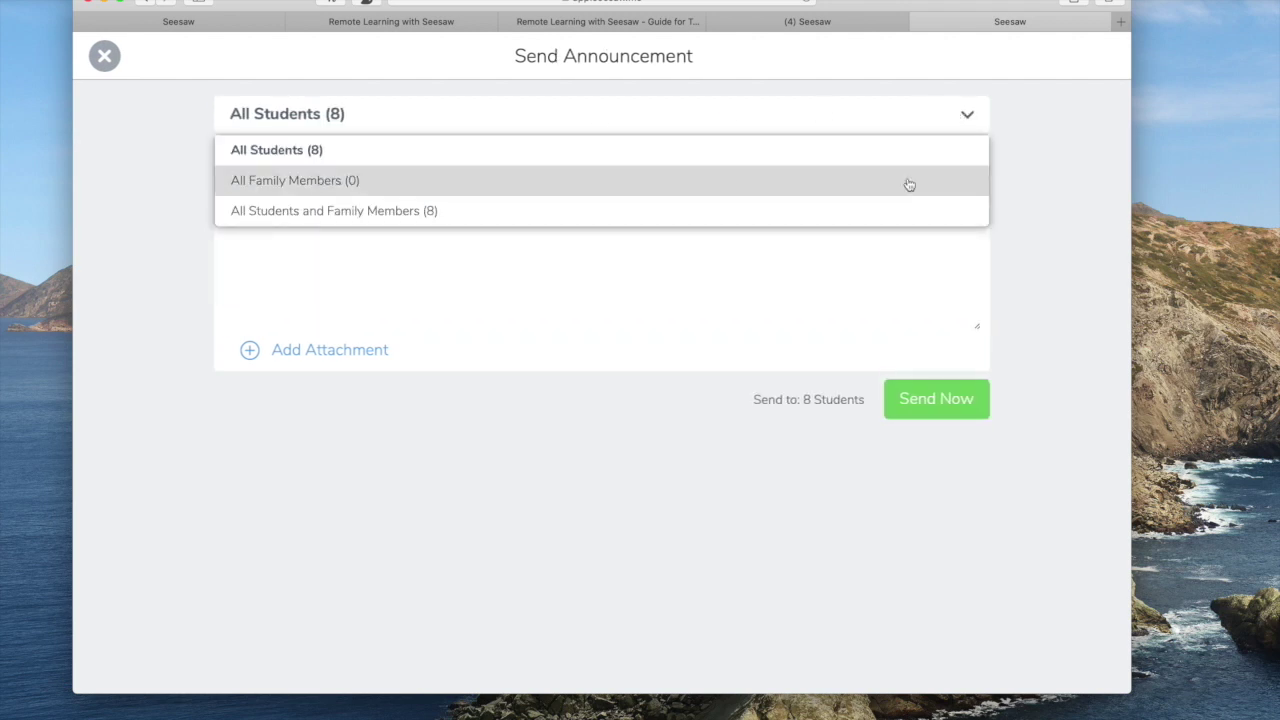
click(899, 208)
Write the 'Hi everyone,' welcome about continuing speech work online and send it now.
click(752, 223)
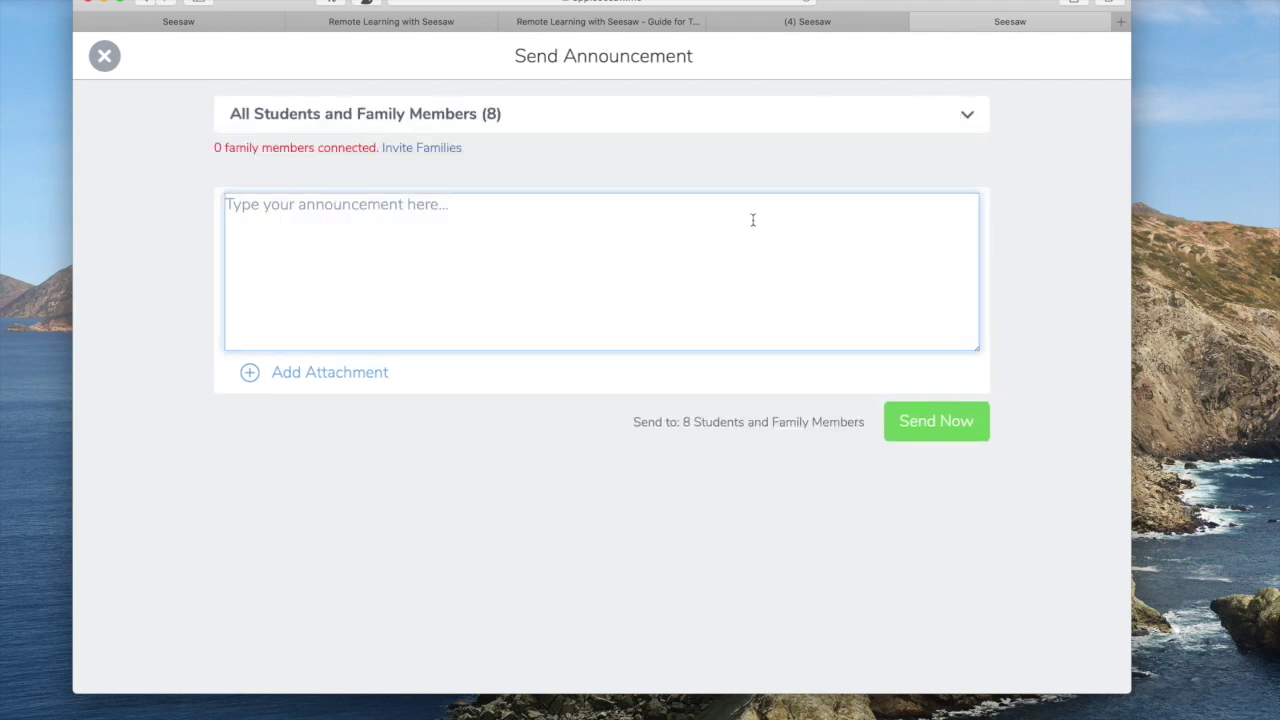
text(Hi everyone,)
key(Return)
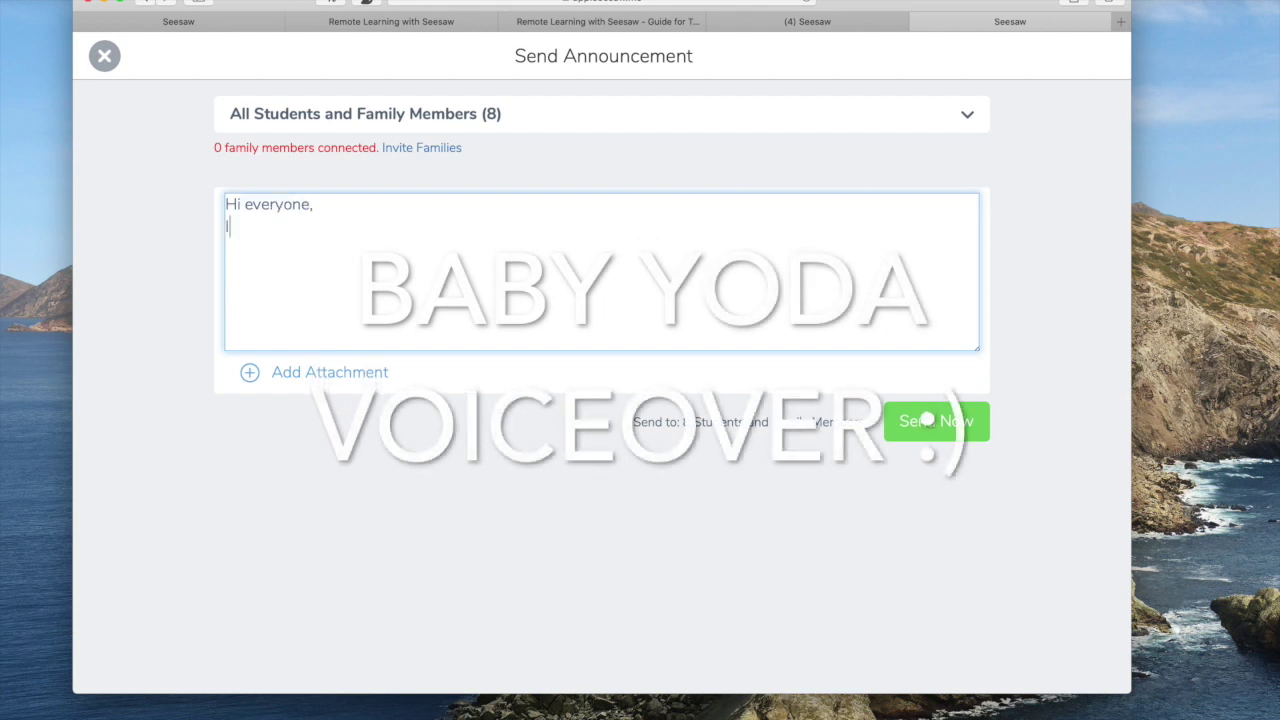
text(I'm super t)
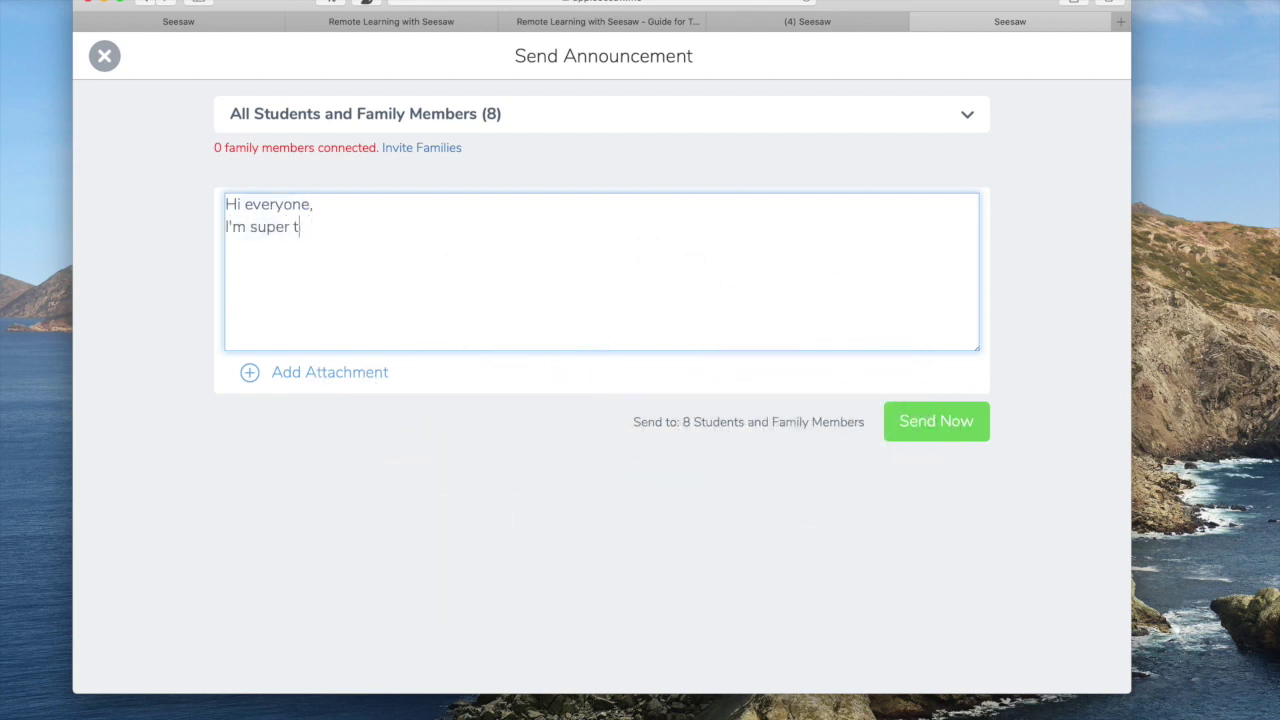
key(BackSpace)
text(excited to be able to connect)
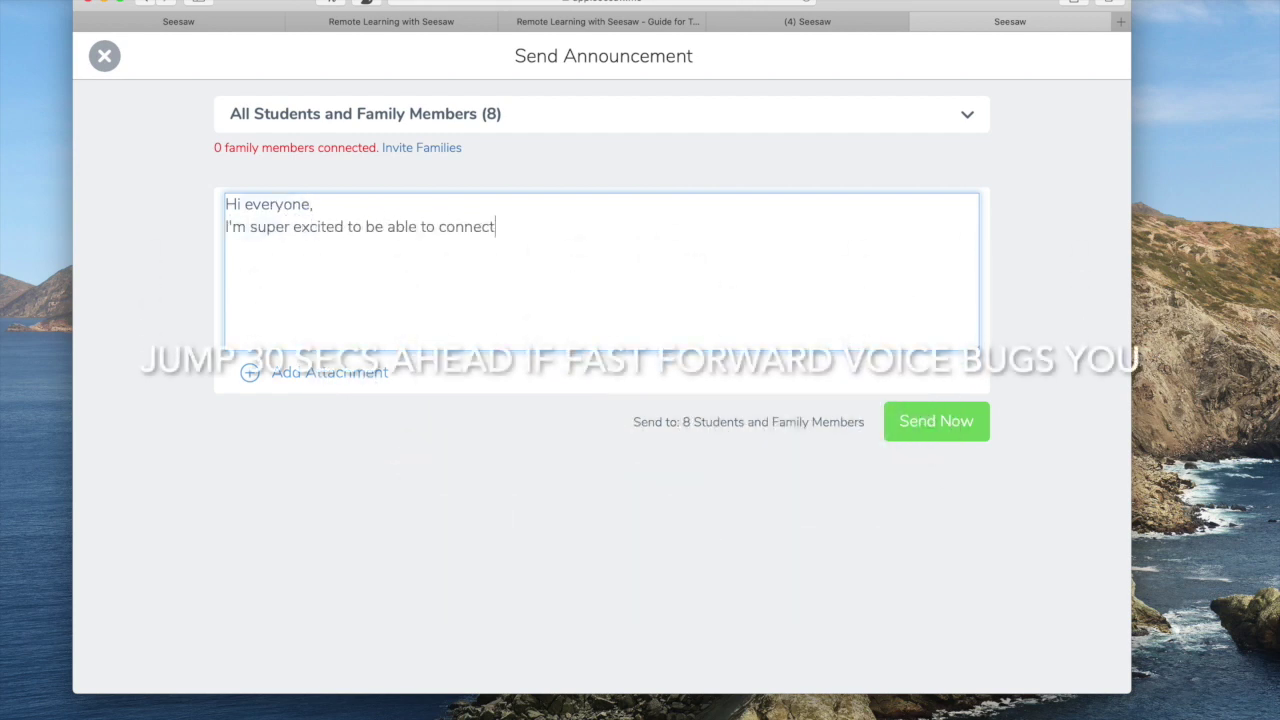
text( with you over )
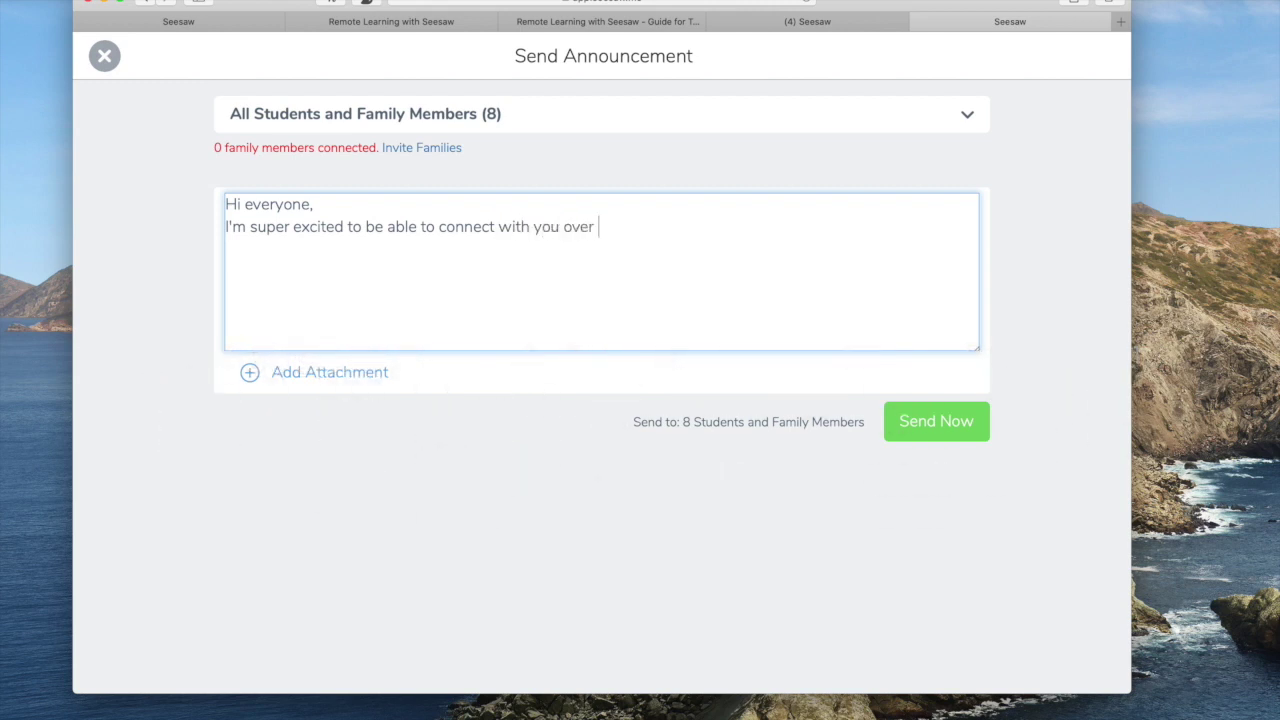
text(the internet so that we )
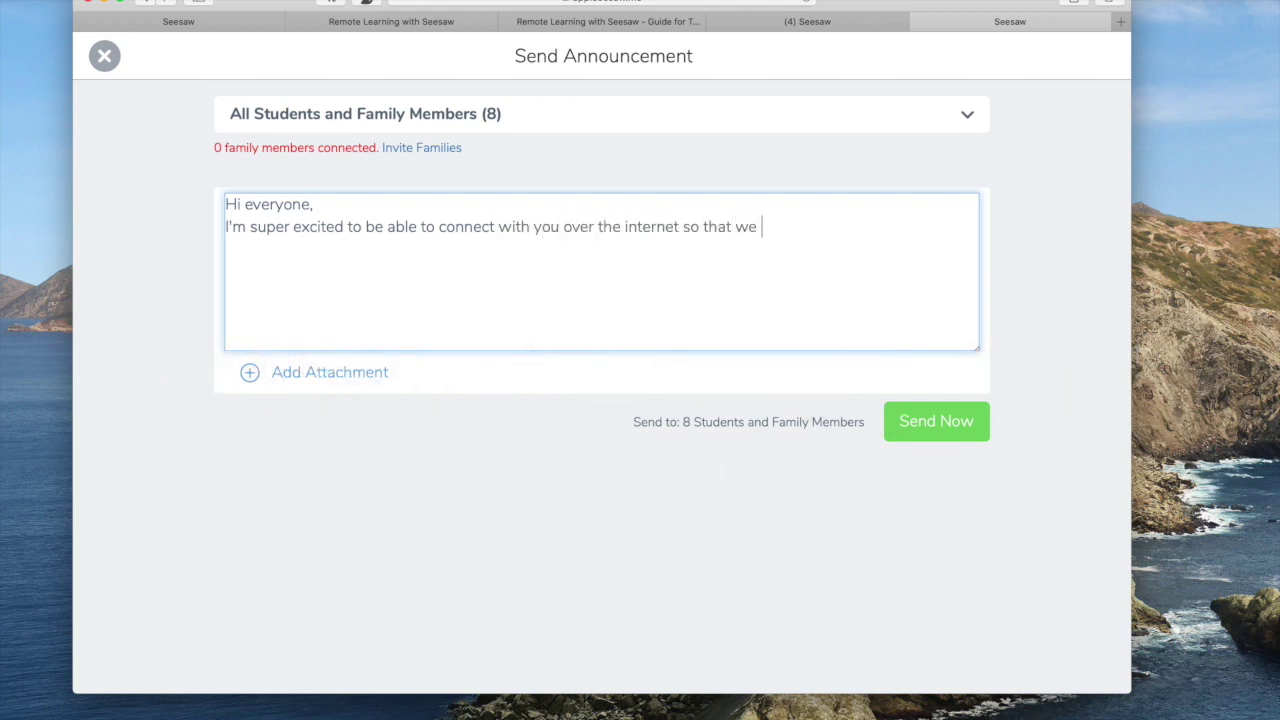
text(can continue work)
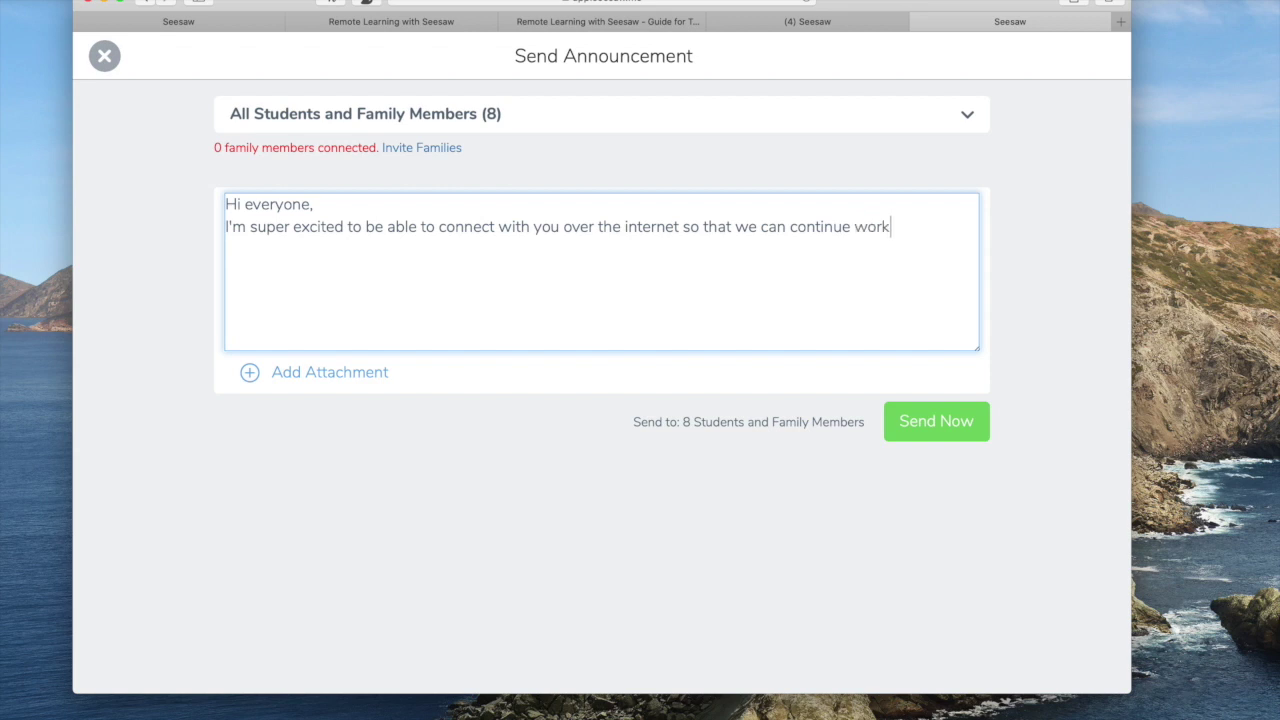
text(ing on our speech goals remotely.)
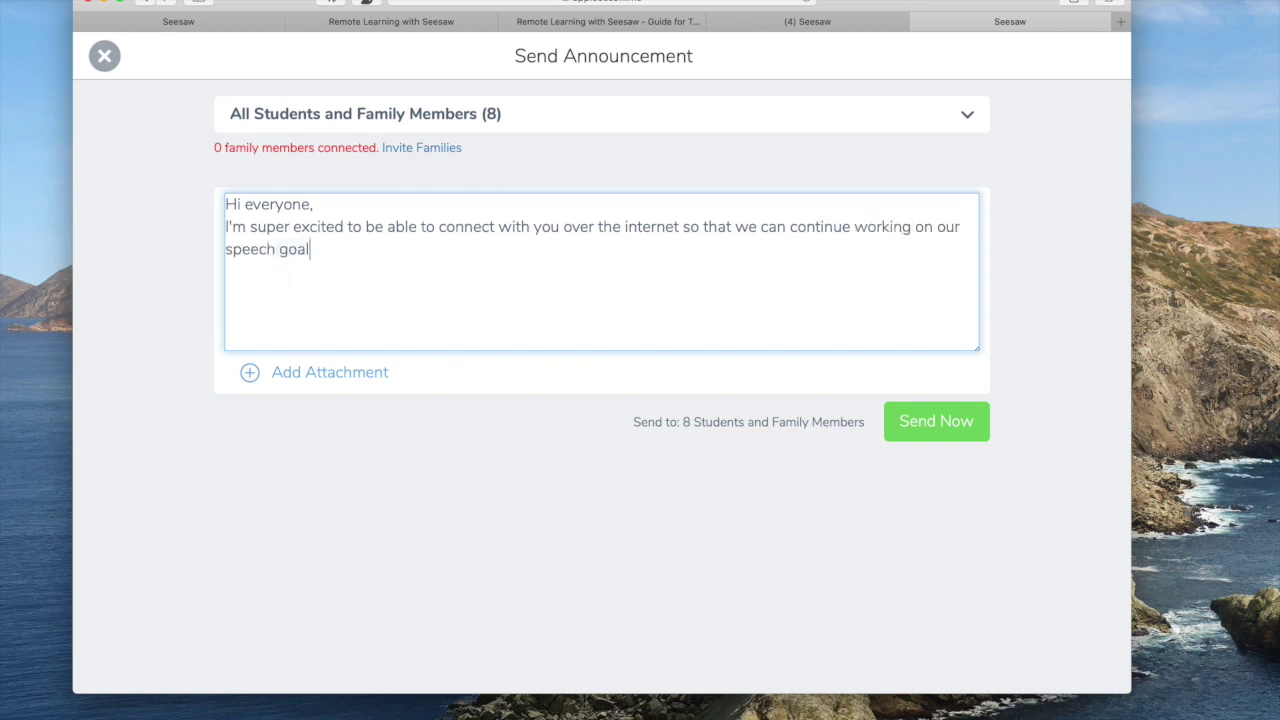
text( Expect mor Thanks! )
text(Sarah)
click(385, 249)
text(Exp)
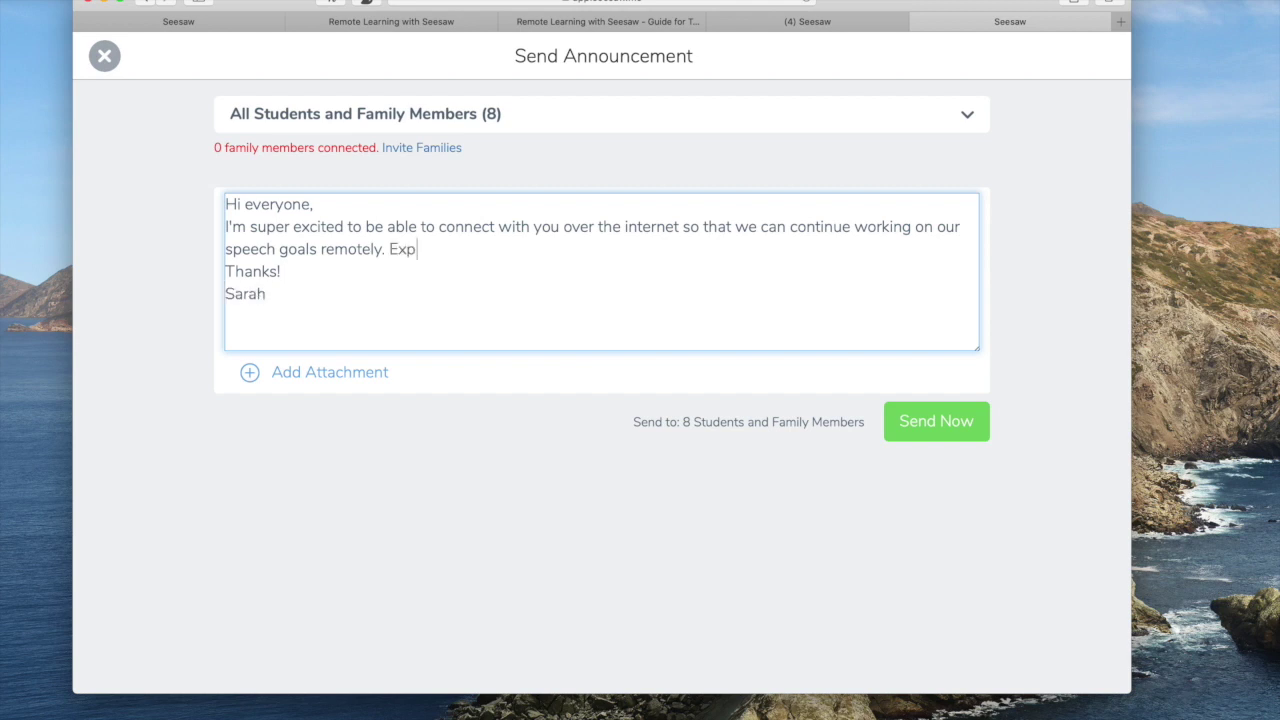
text(ect more information as we all )
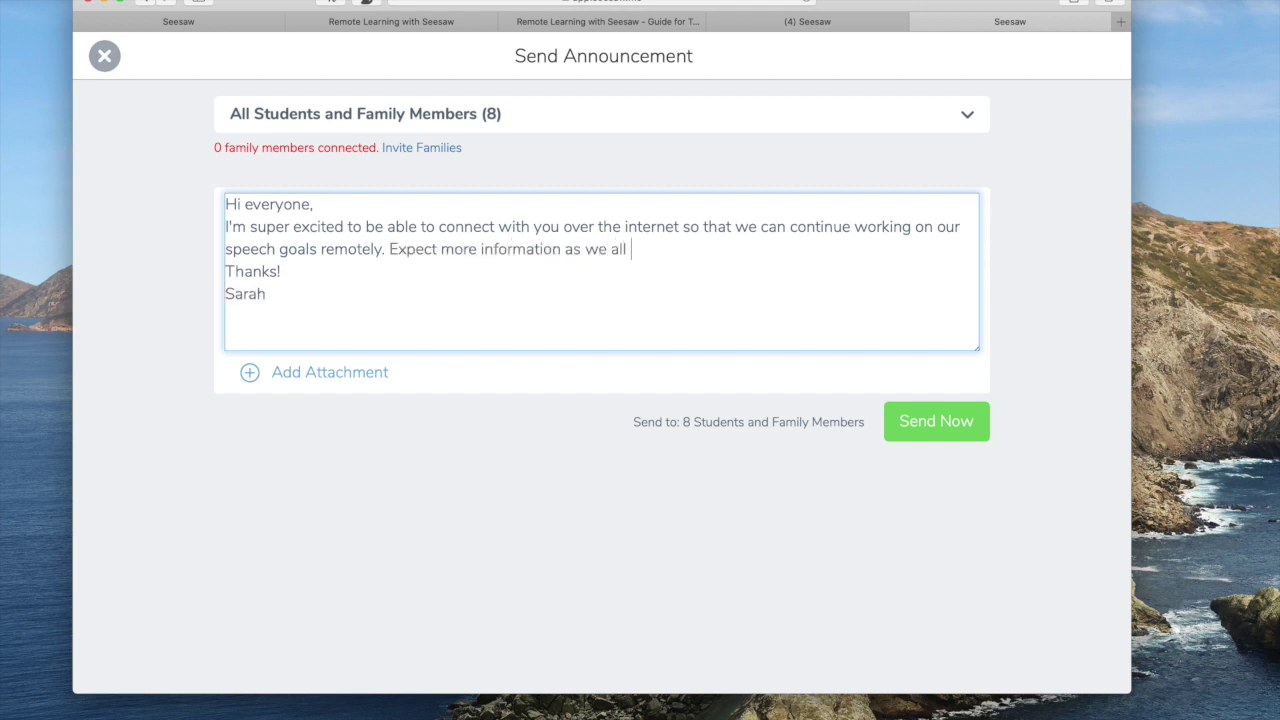
text(learn to navgiat)
key(BackSpace)
key(BackSpace)
key(BackSpace)
key(BackSpace)
text(igate this ne)
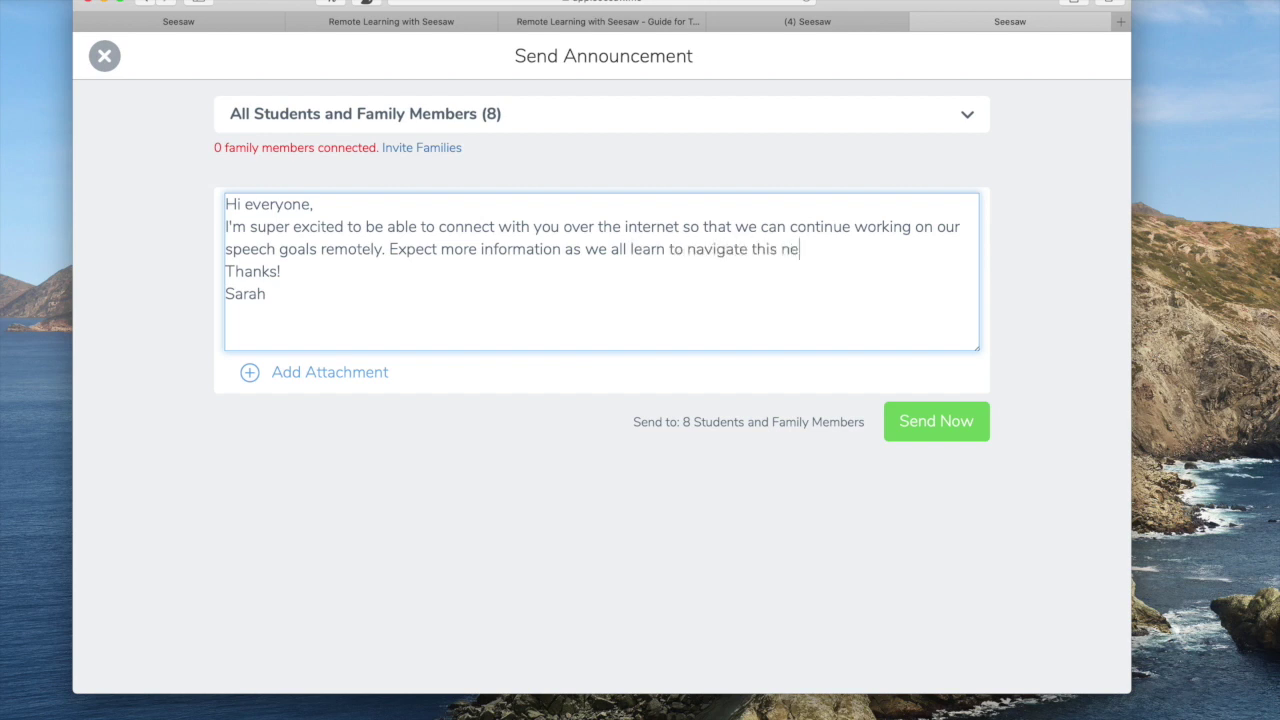
text(w online experience.)
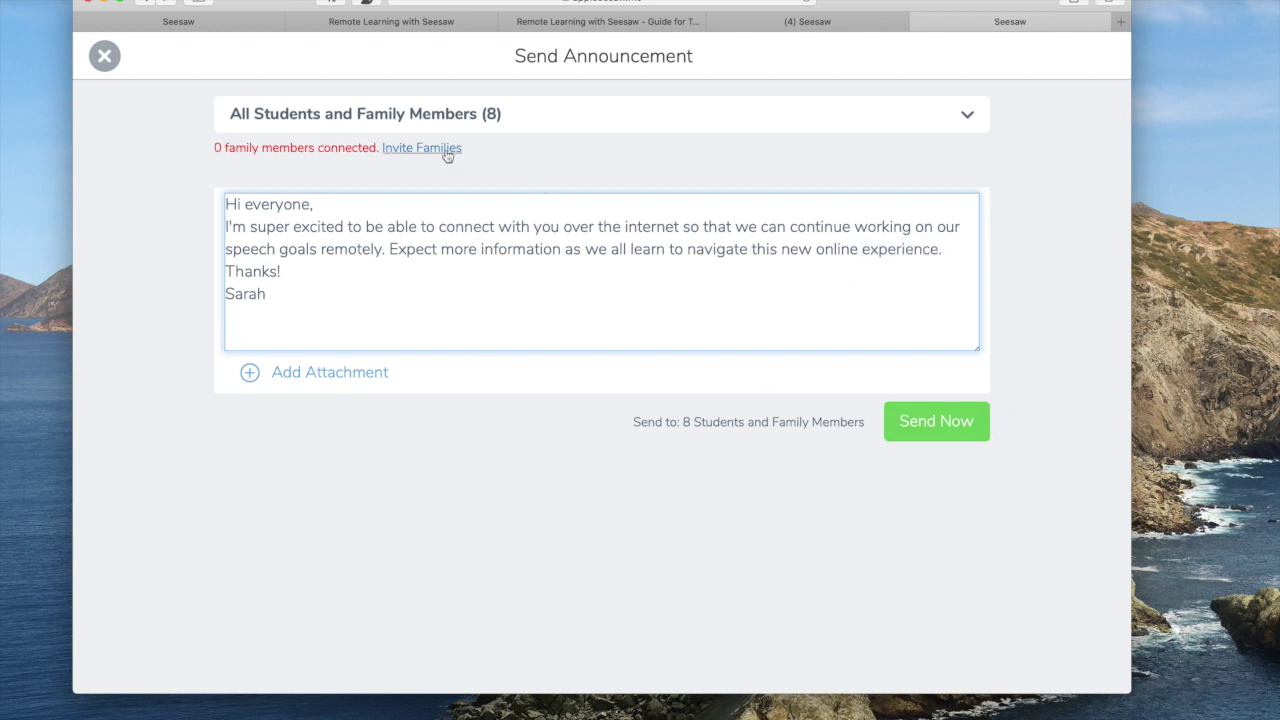
click(945, 423)
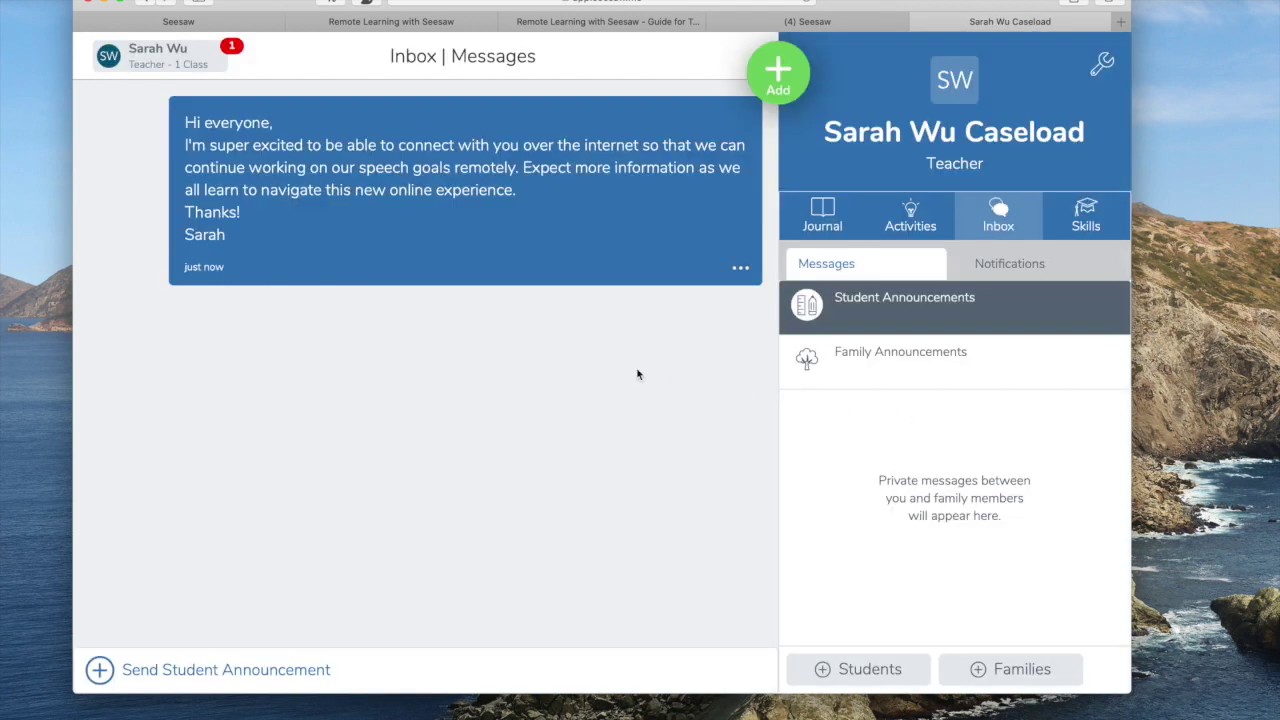
Check the journal, activities, sent announcement in Inbox and Skills, then open the class drawer.
click(822, 213)
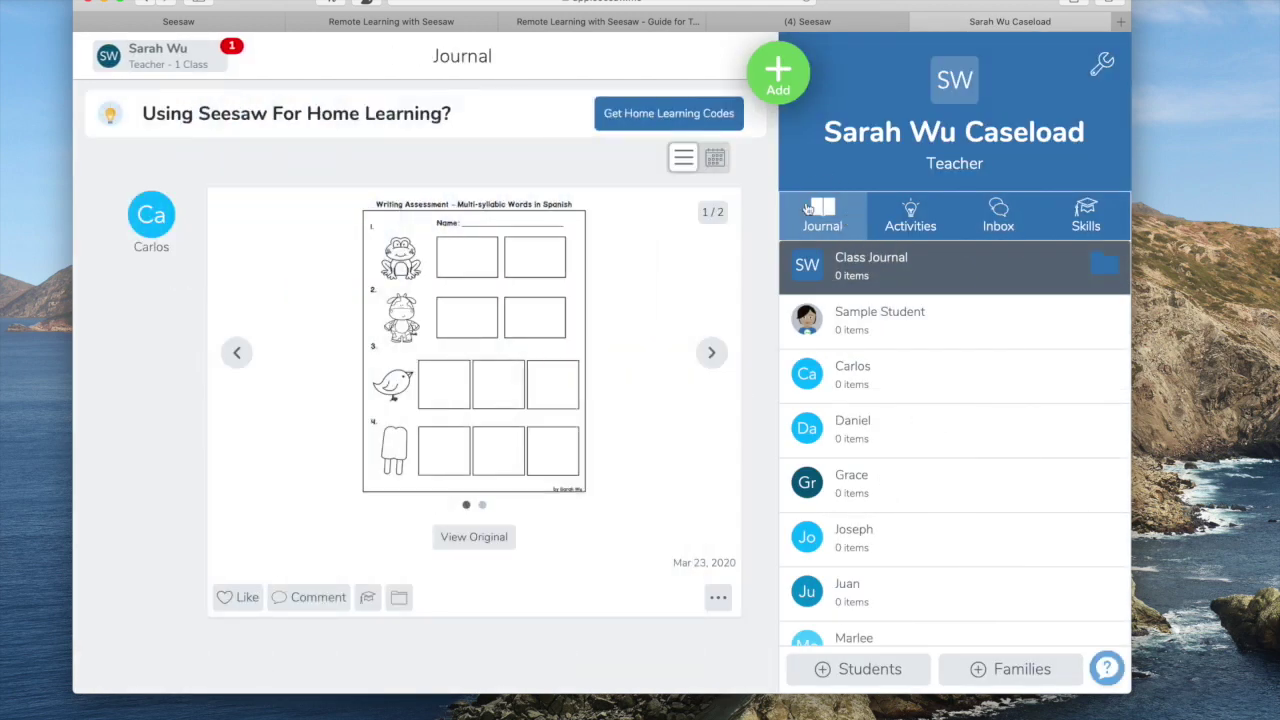
scroll(918, 350, down, 3)
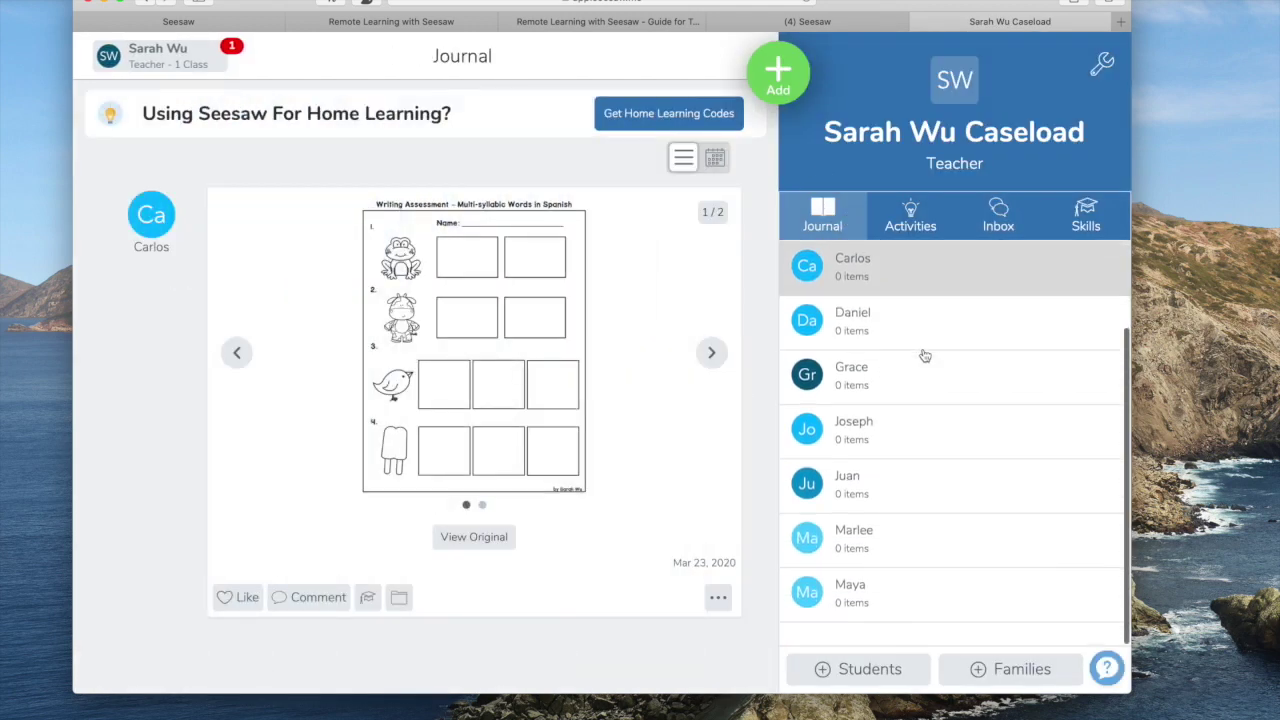
scroll(925, 355, up, 3)
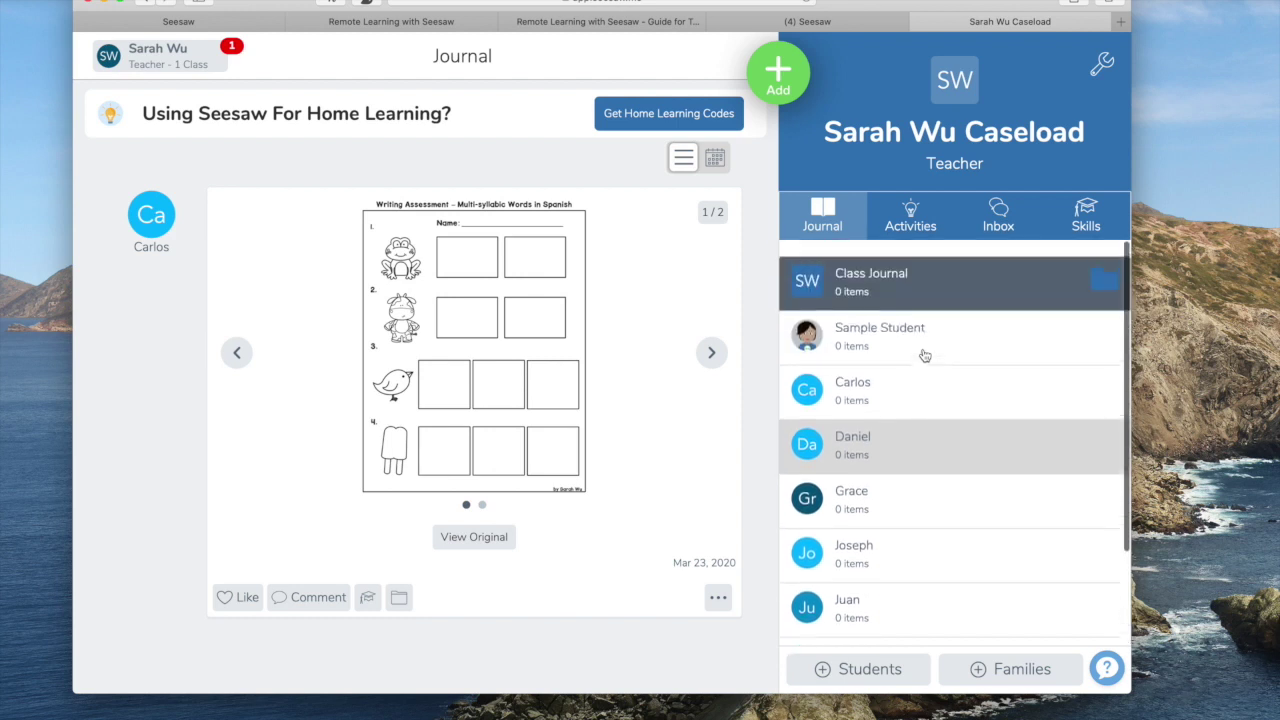
click(905, 217)
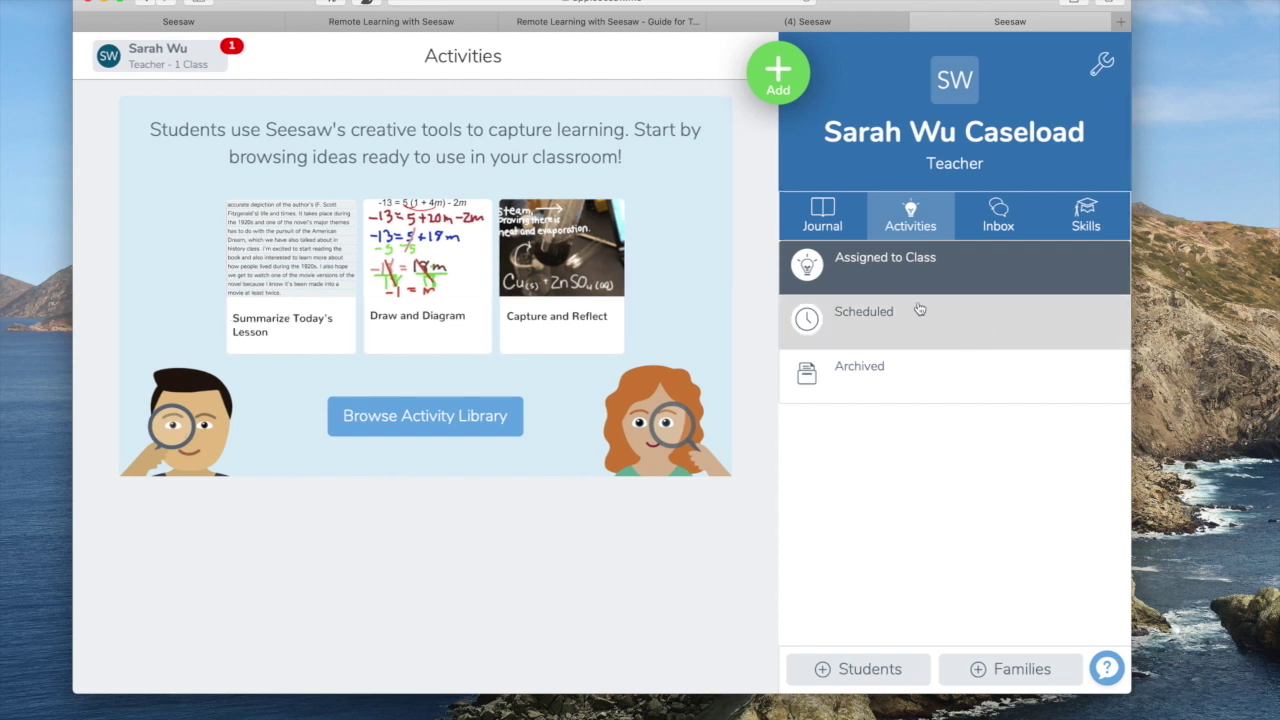
click(1007, 226)
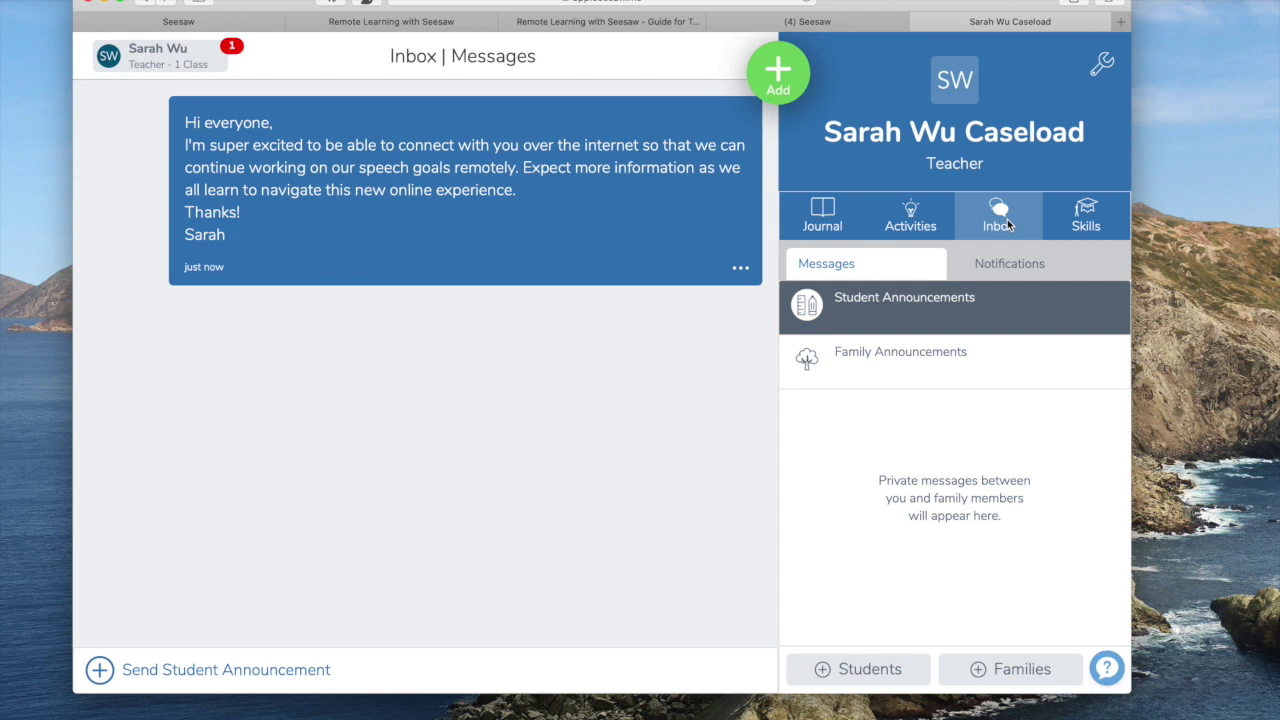
click(1086, 215)
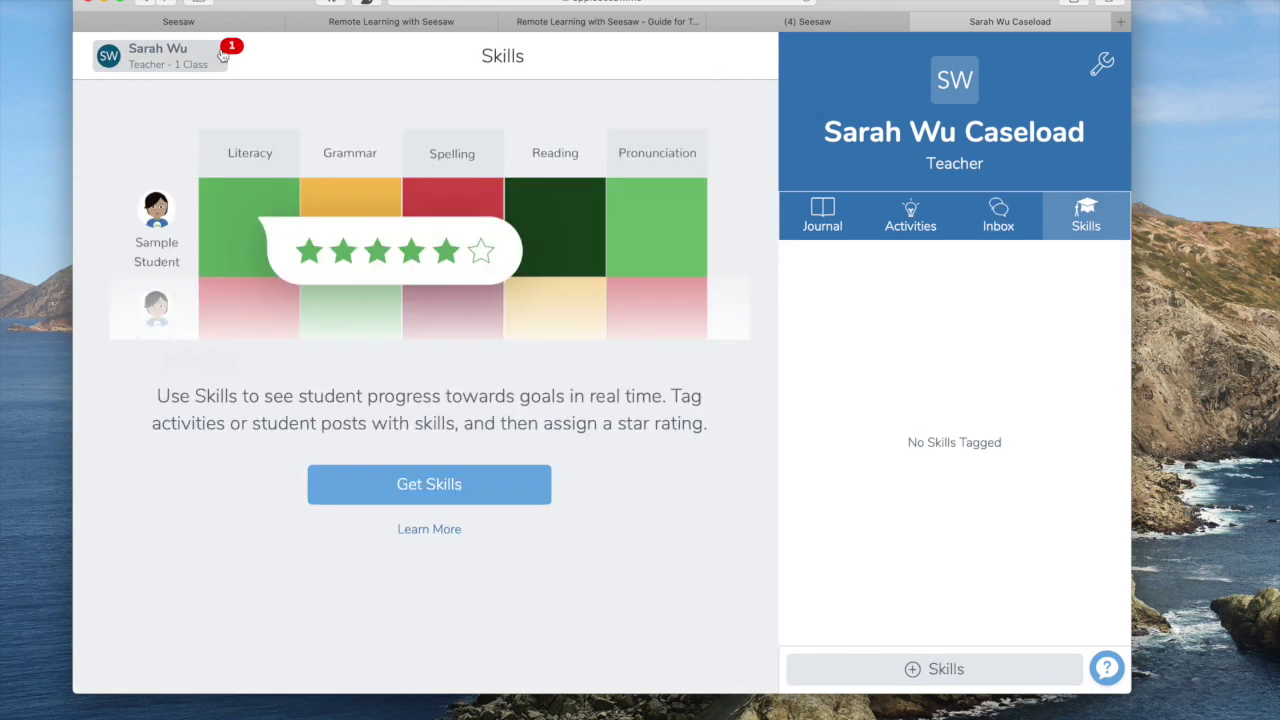
click(223, 56)
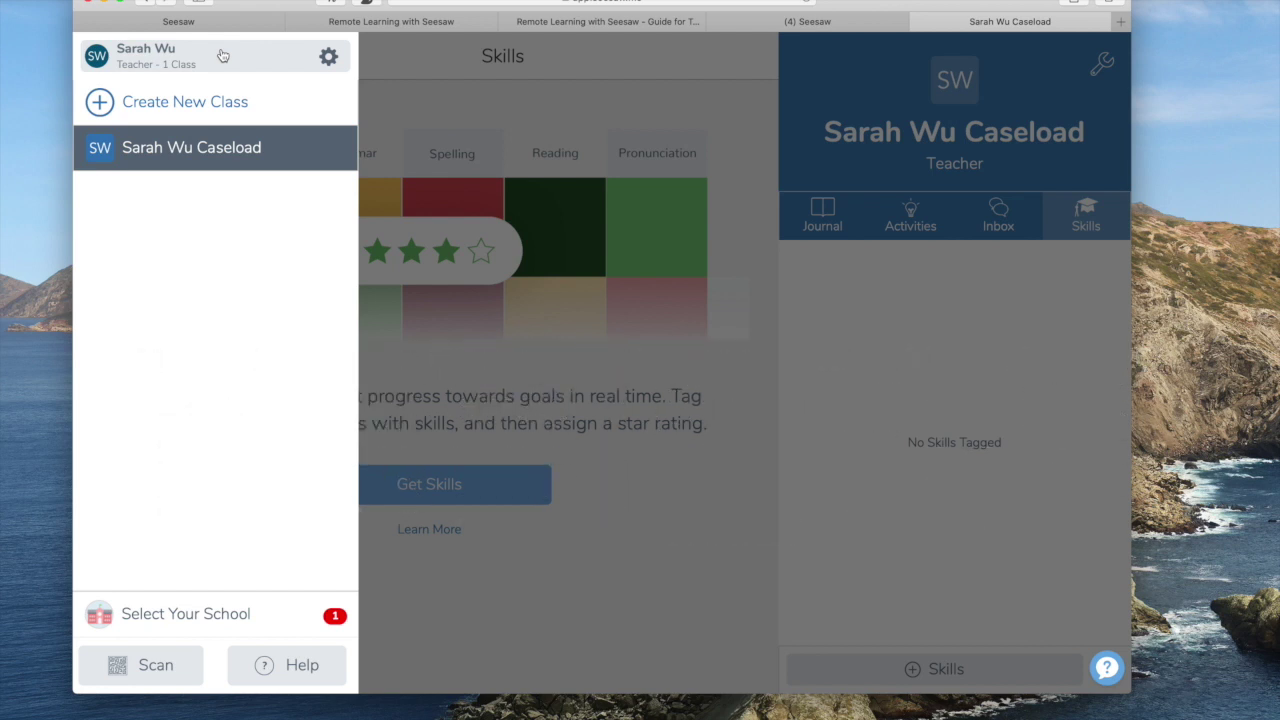
Review and close the Connect To Your School dialog, then try setting up skills.
click(222, 626)
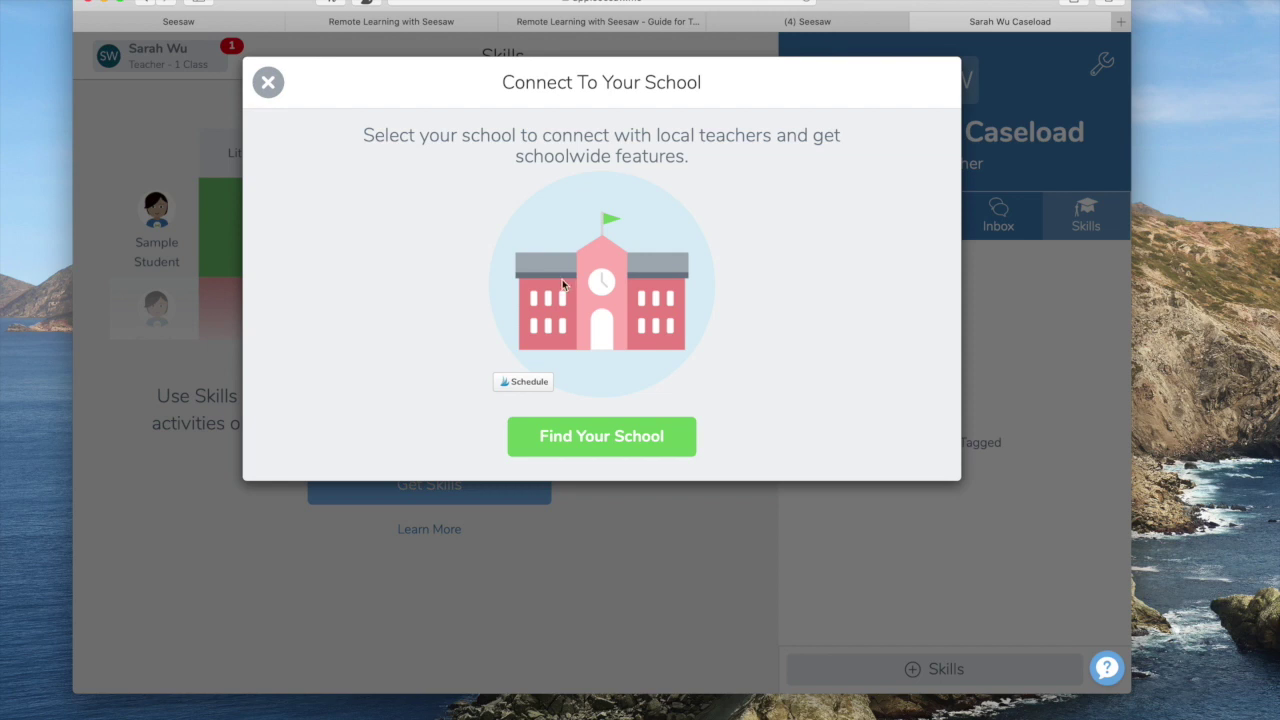
click(267, 84)
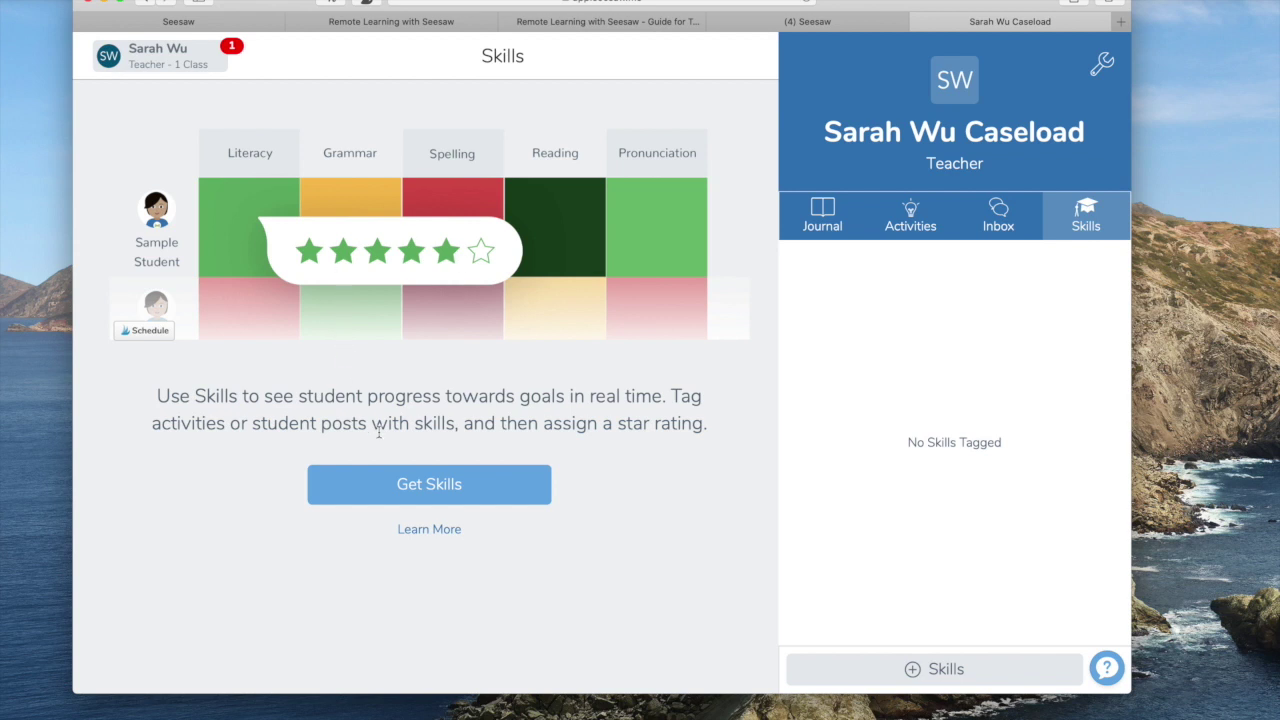
click(420, 487)
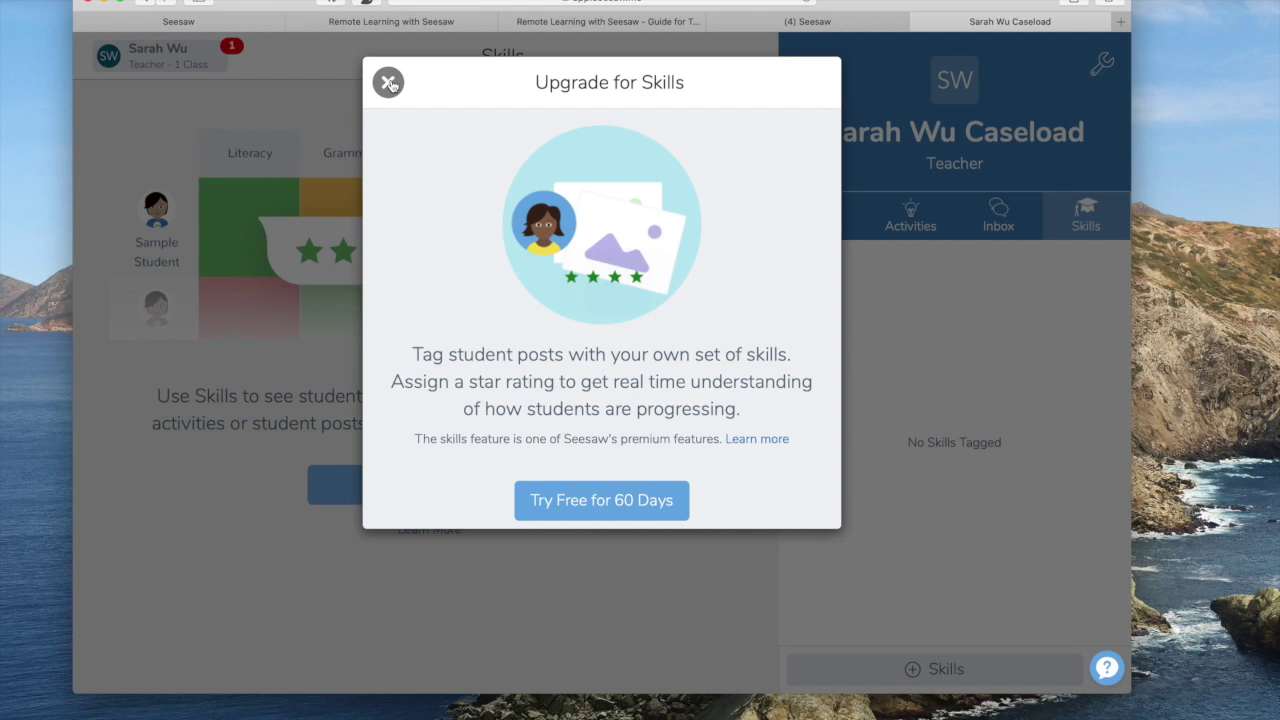
click(389, 83)
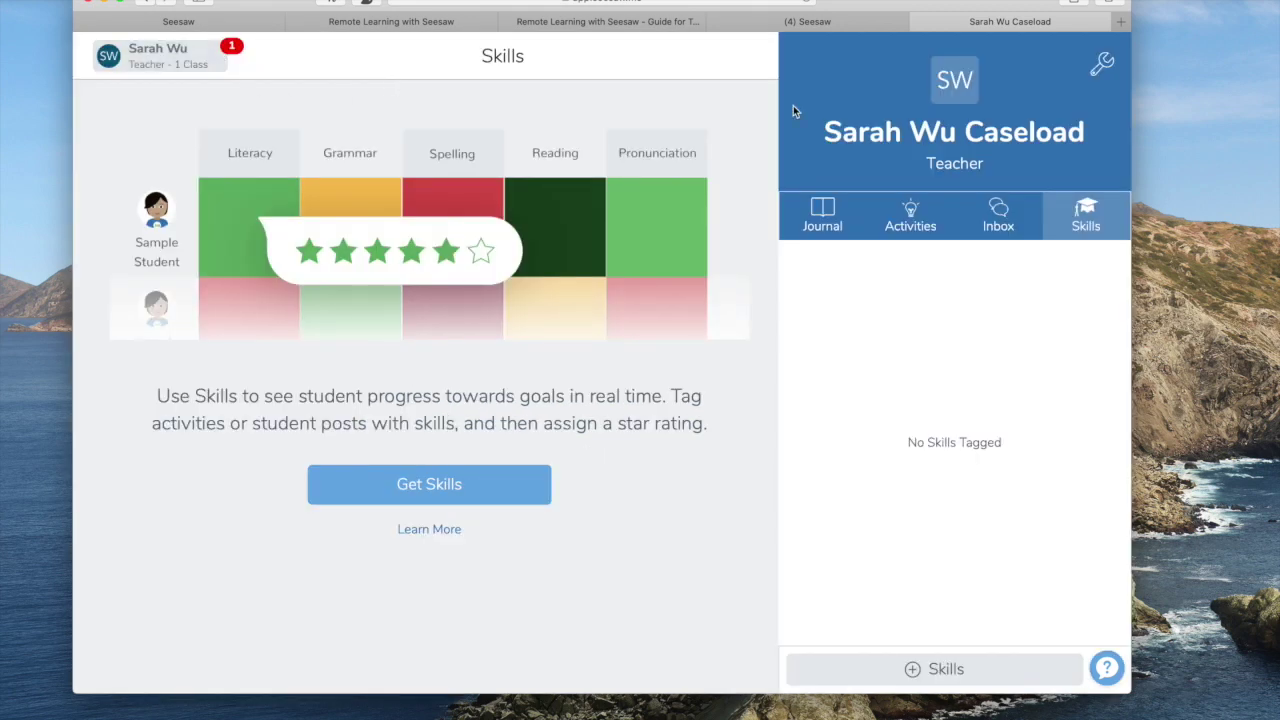